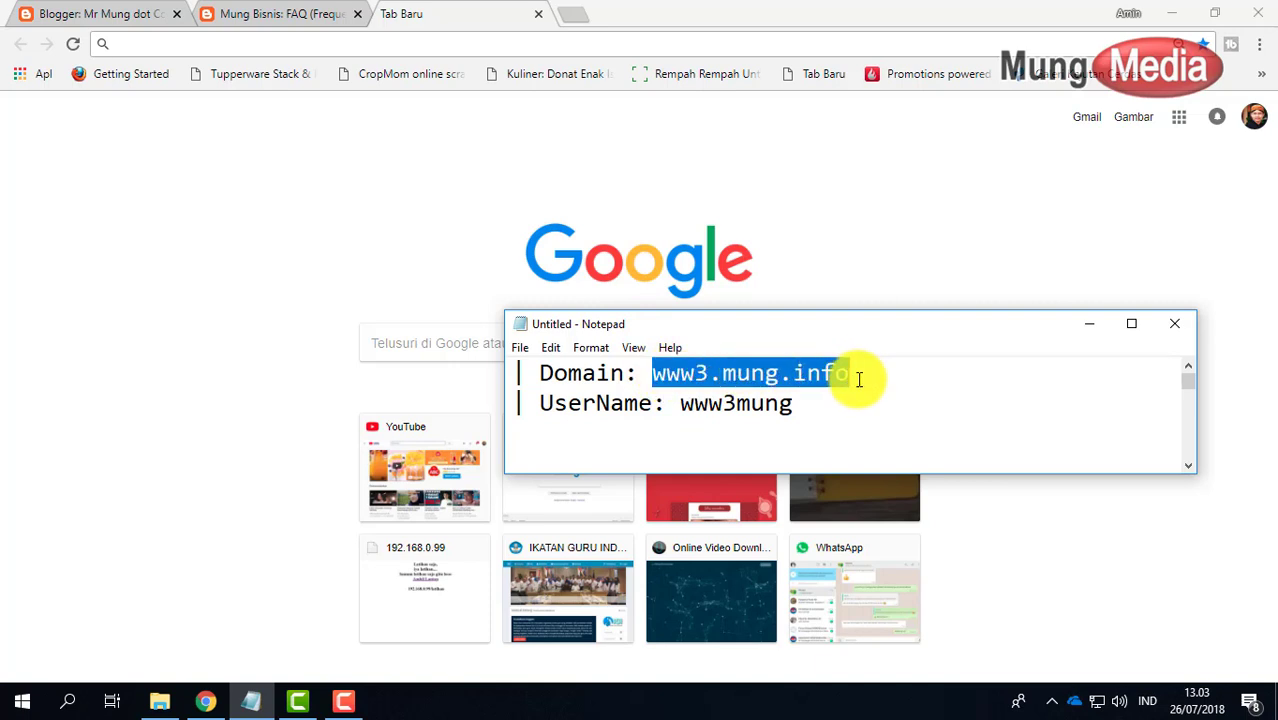
# - Copy the domain www3.mung.info from the Notepad login notes
pyautogui.hotkey('ctrl', 'c')
# - Go to www3.mung.info/cpanel in the new tab
pyautogui.click(577, 44)
pyautogui.hotkey('ctrl', 'v')
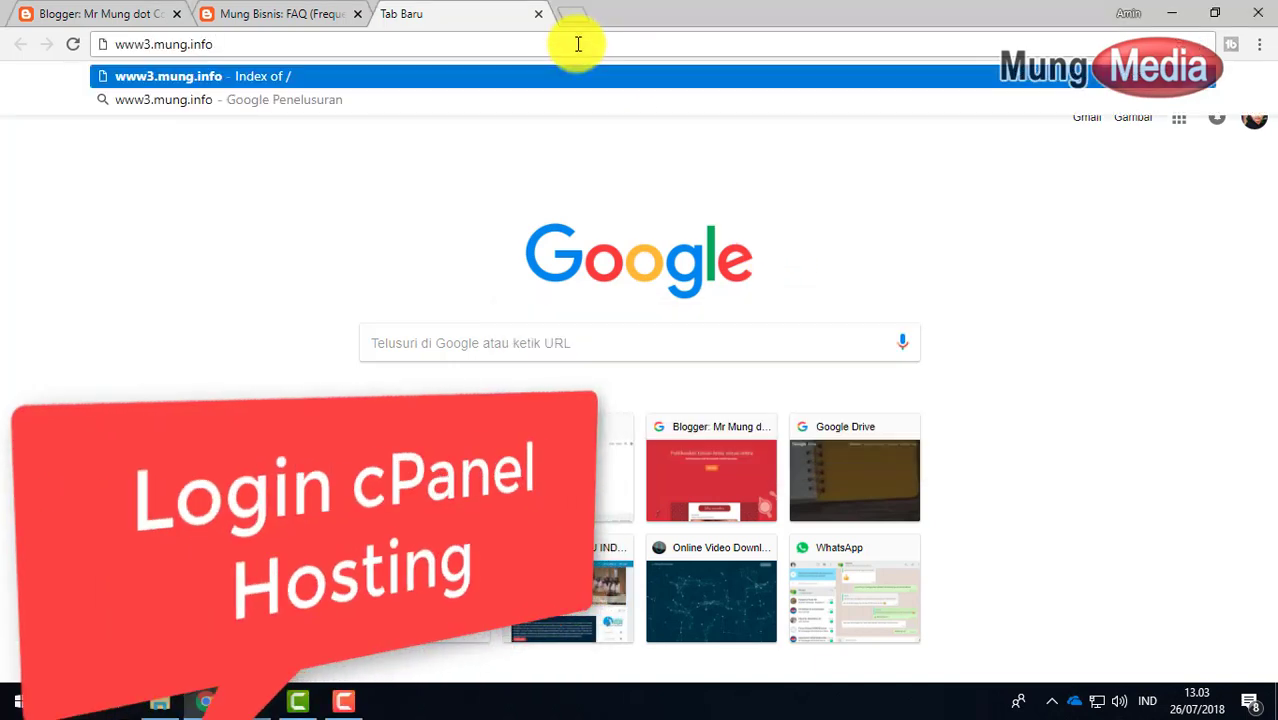
pyautogui.write('/cpanel')
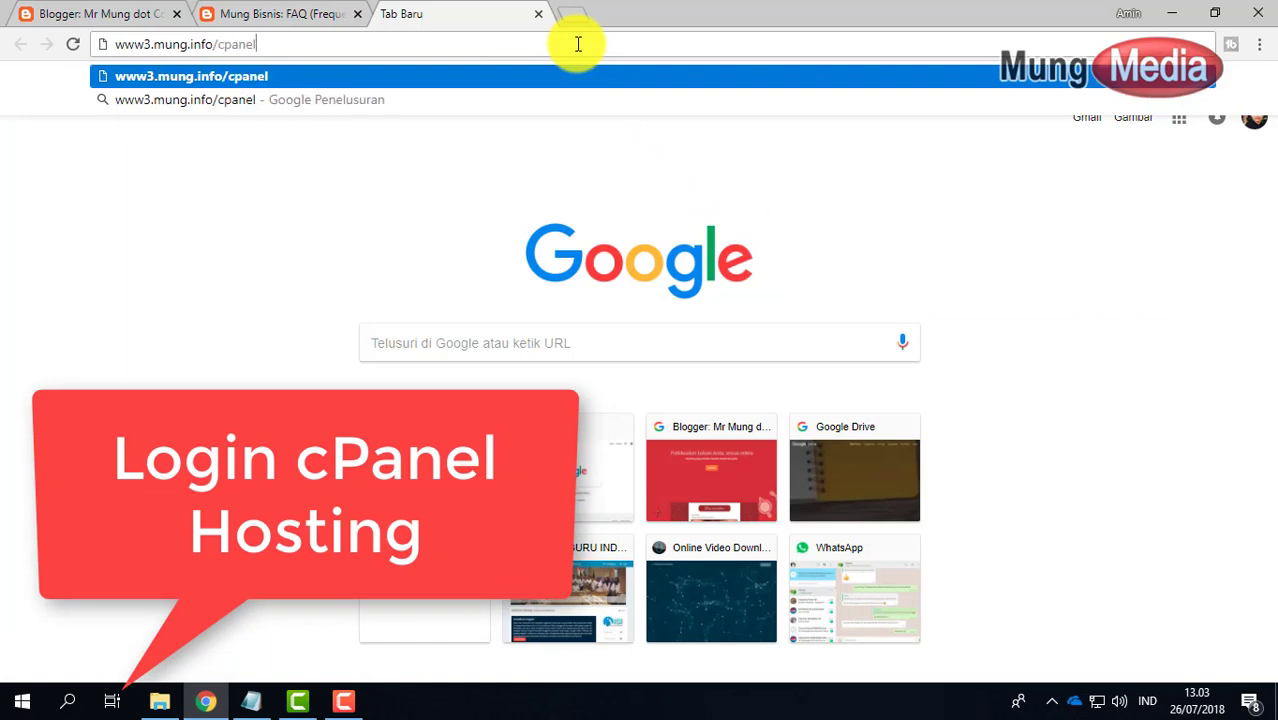
pyautogui.press('Return')
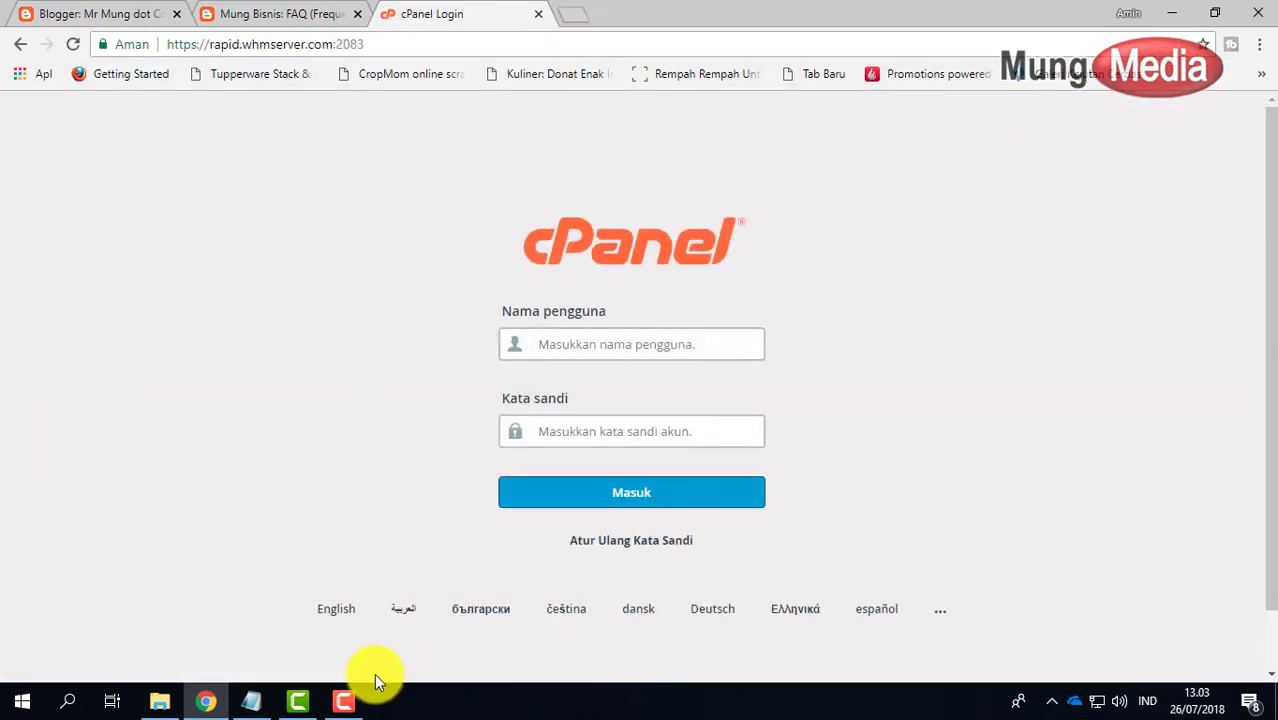
# - Log in to cPanel with the username from the notes and the account password, declining password saving
pyautogui.click(268, 703)
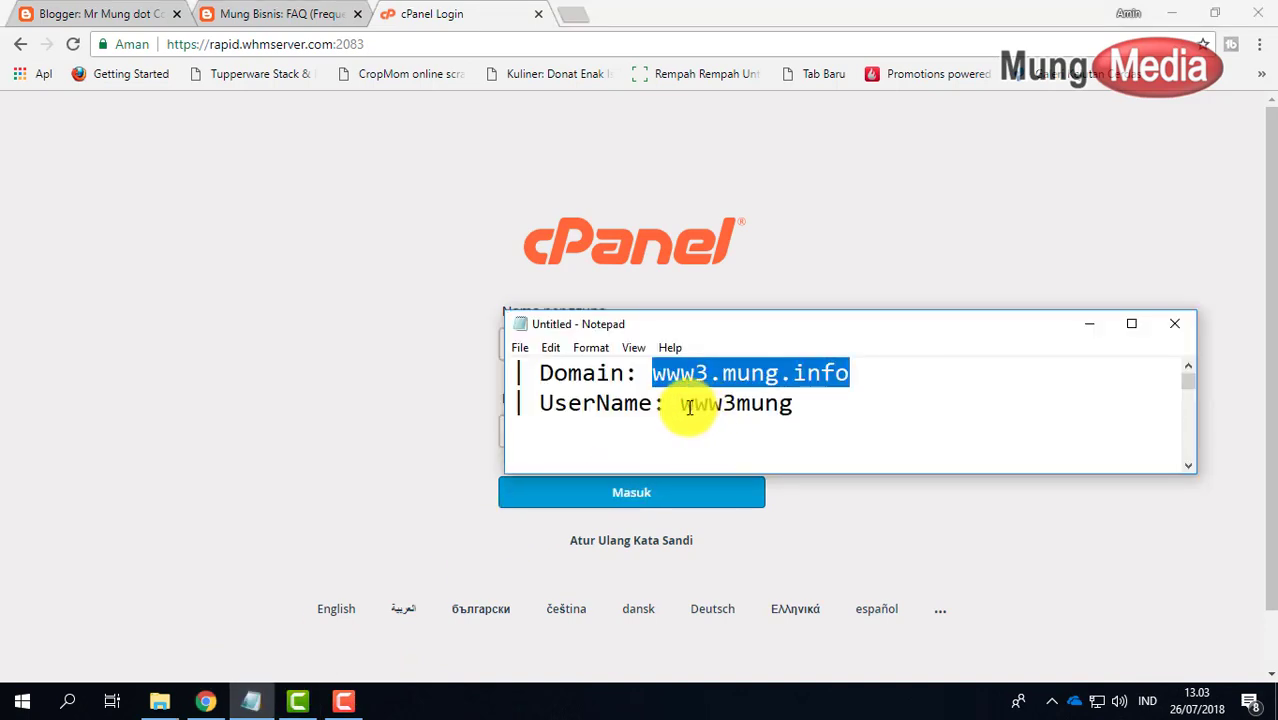
pyautogui.moveTo(680, 403); pyautogui.dragTo(813, 403)
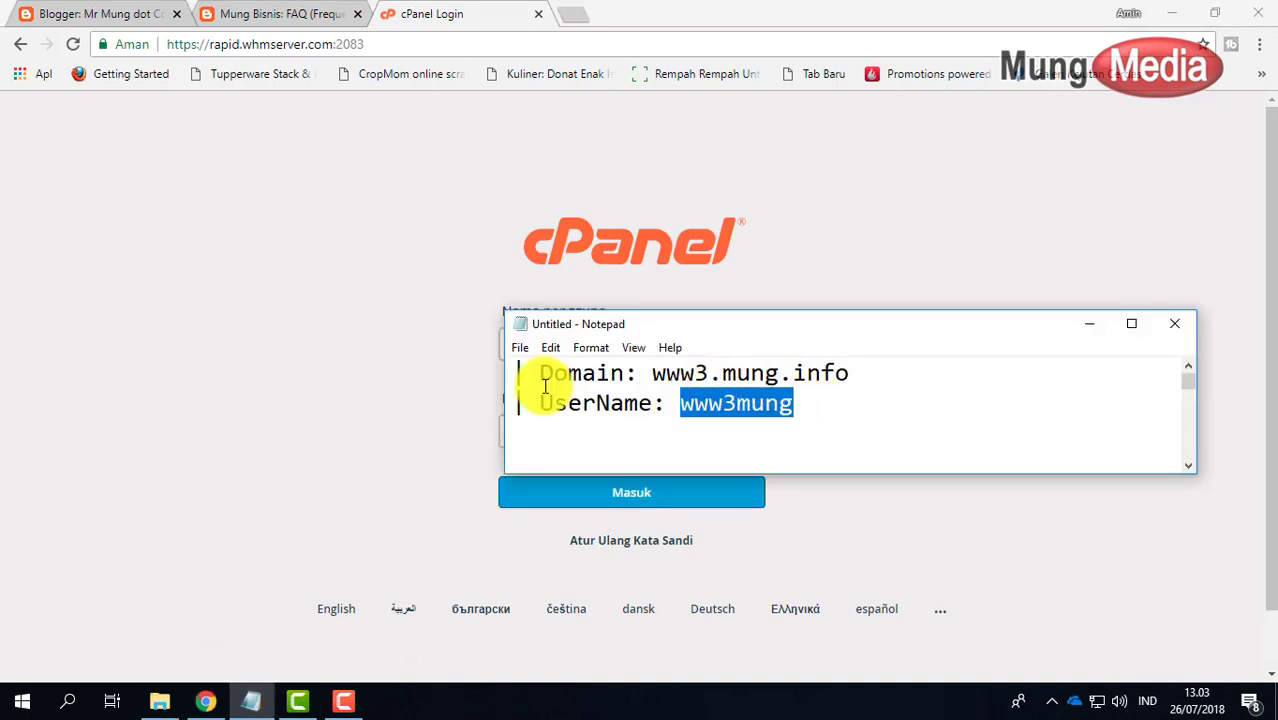
pyautogui.click(391, 385)
pyautogui.click(589, 429)
pyautogui.hotkey('ctrl', 'v')
pyautogui.click(617, 344)
pyautogui.hotkey('ctrl', 'v')
pyautogui.doubleClick(585, 437)
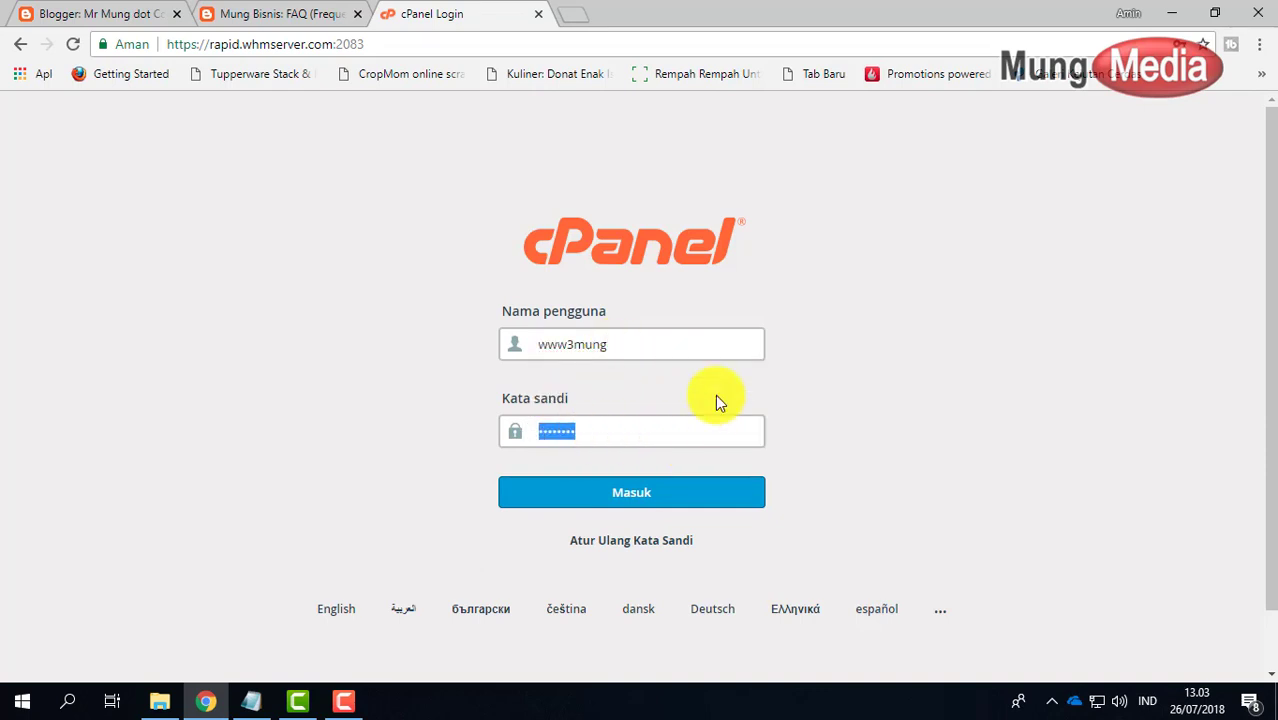
pyautogui.write('••••••••••••')
pyautogui.click(636, 492)
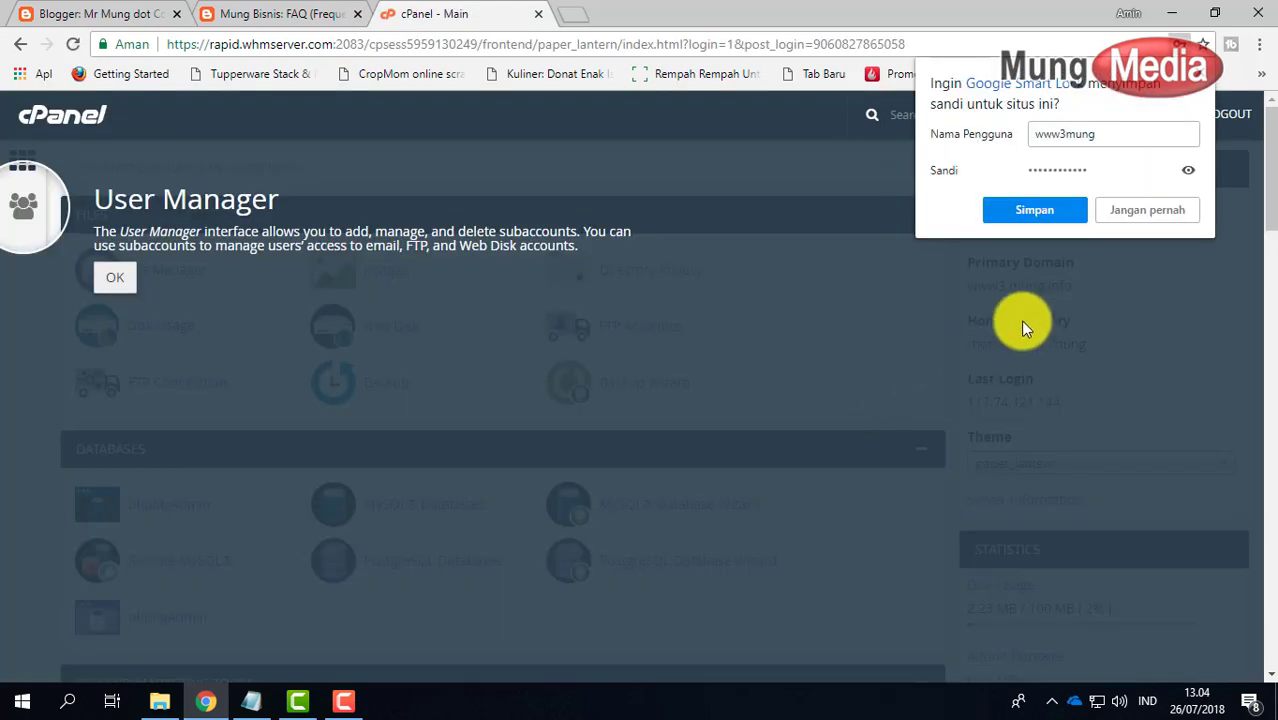
pyautogui.click(1140, 210)
# - Dismiss the User Manager tip and open Softaculous's WordPress installation form
pyautogui.click(112, 278)
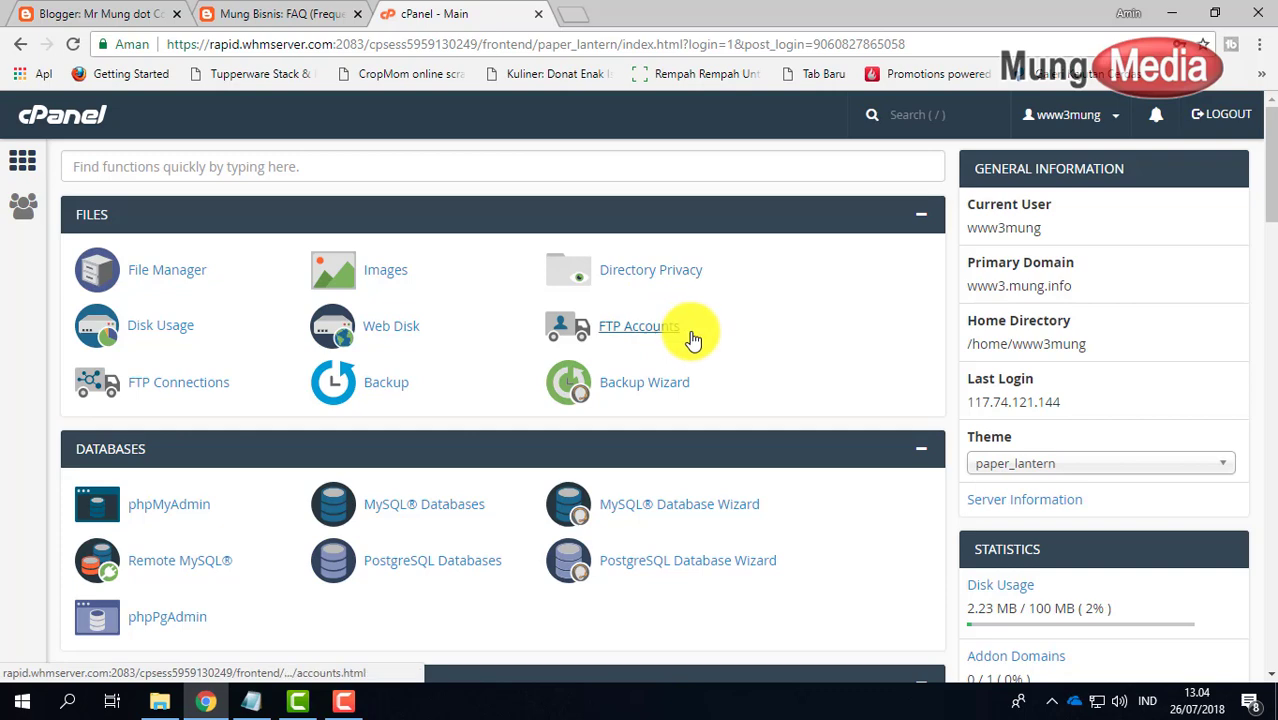
pyautogui.scroll(-15, 350, 335)
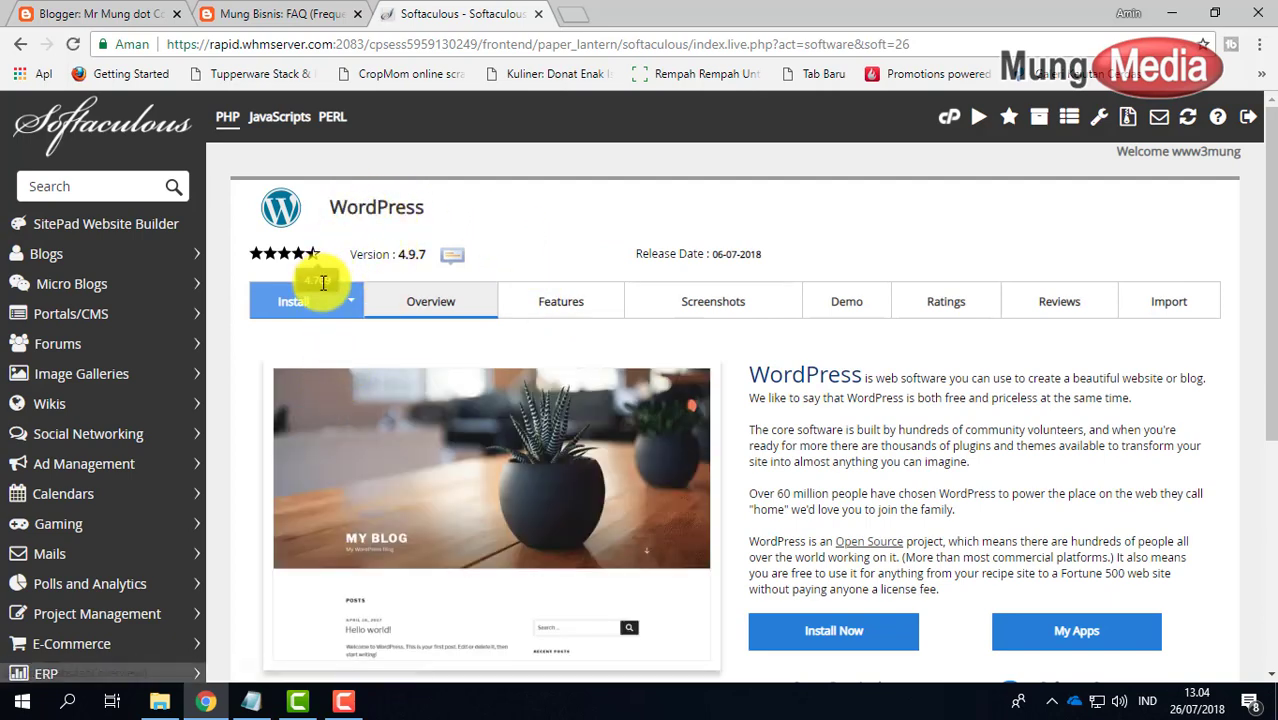
pyautogui.click(303, 306)
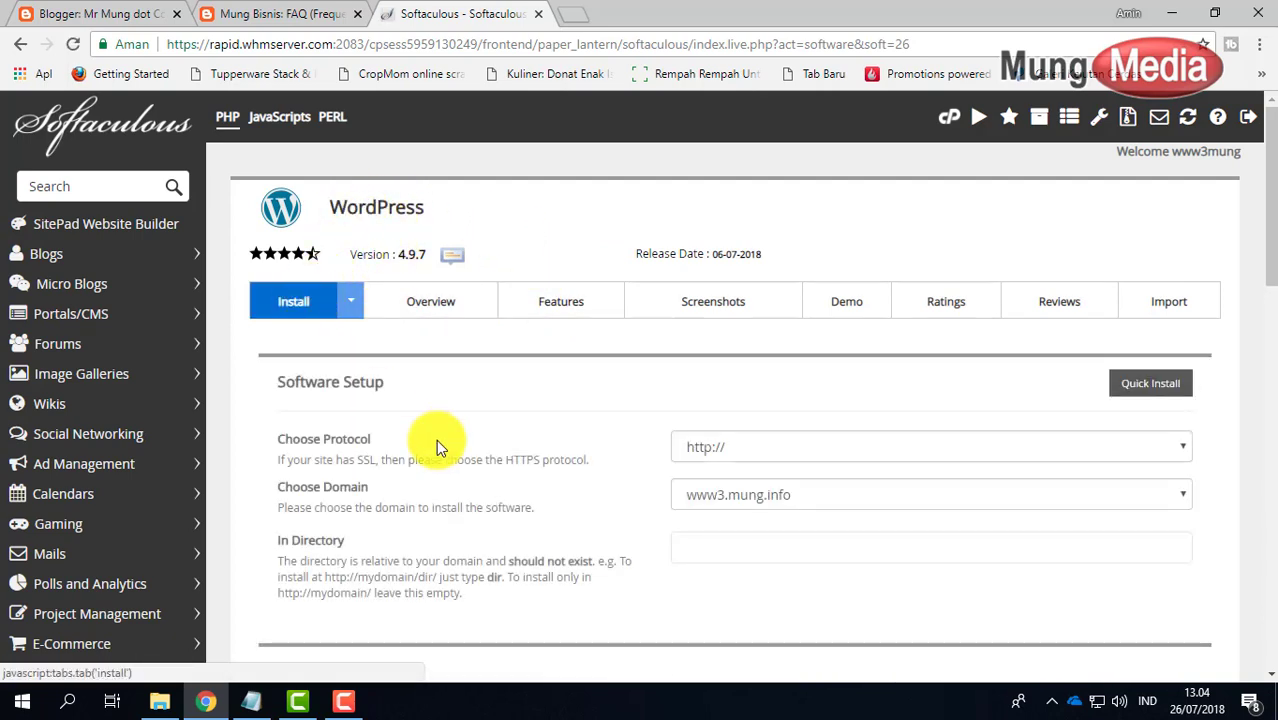
pyautogui.scroll(-2, 570, 394)
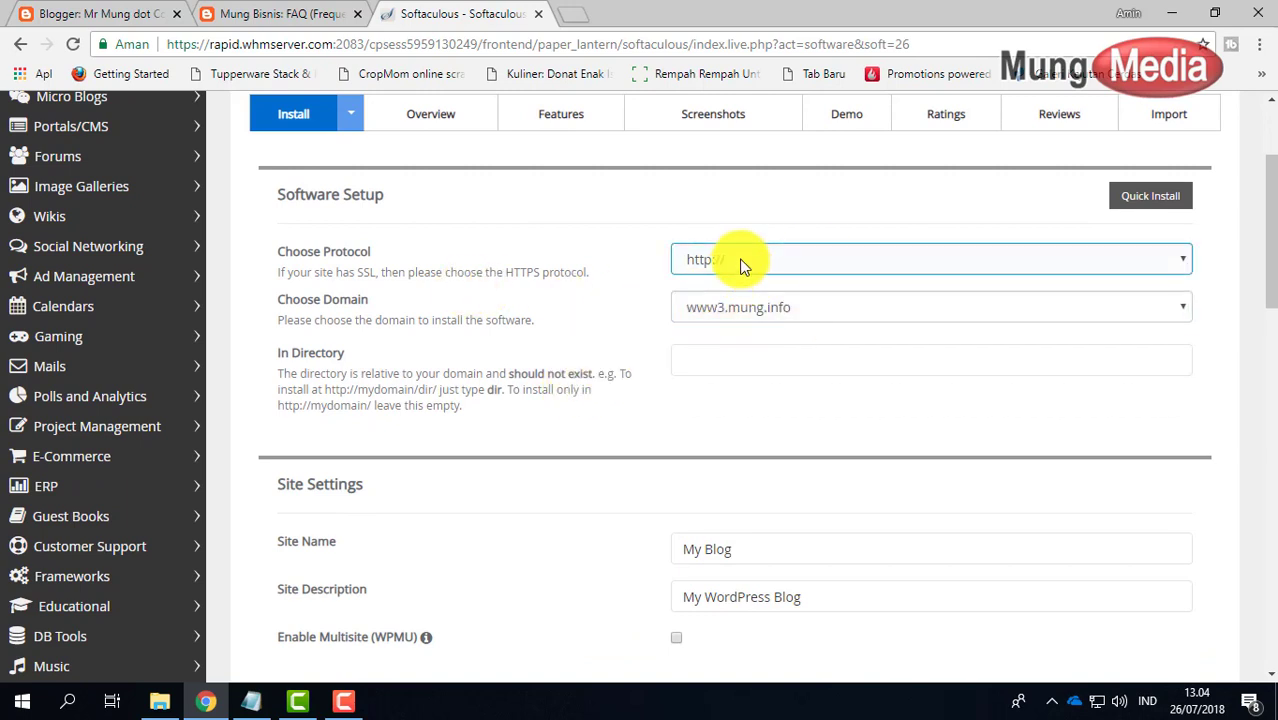
pyautogui.click(778, 260)
pyautogui.click(778, 260)
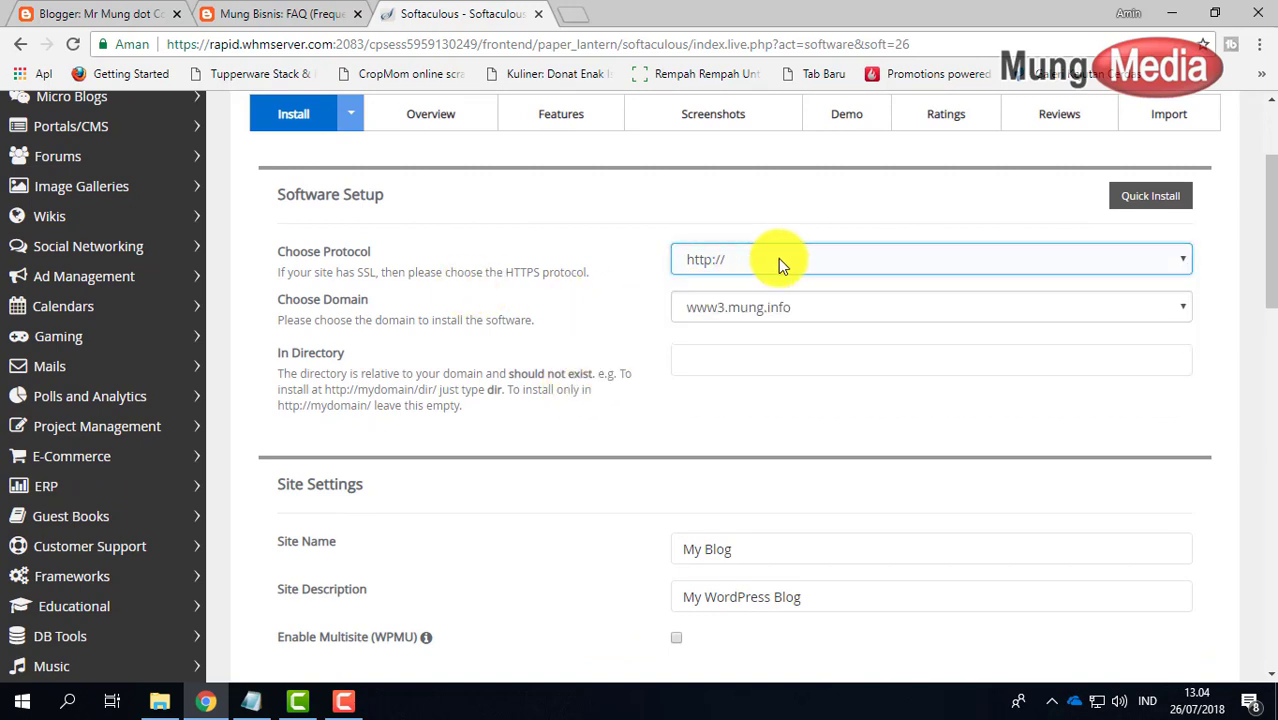
pyautogui.click(709, 362)
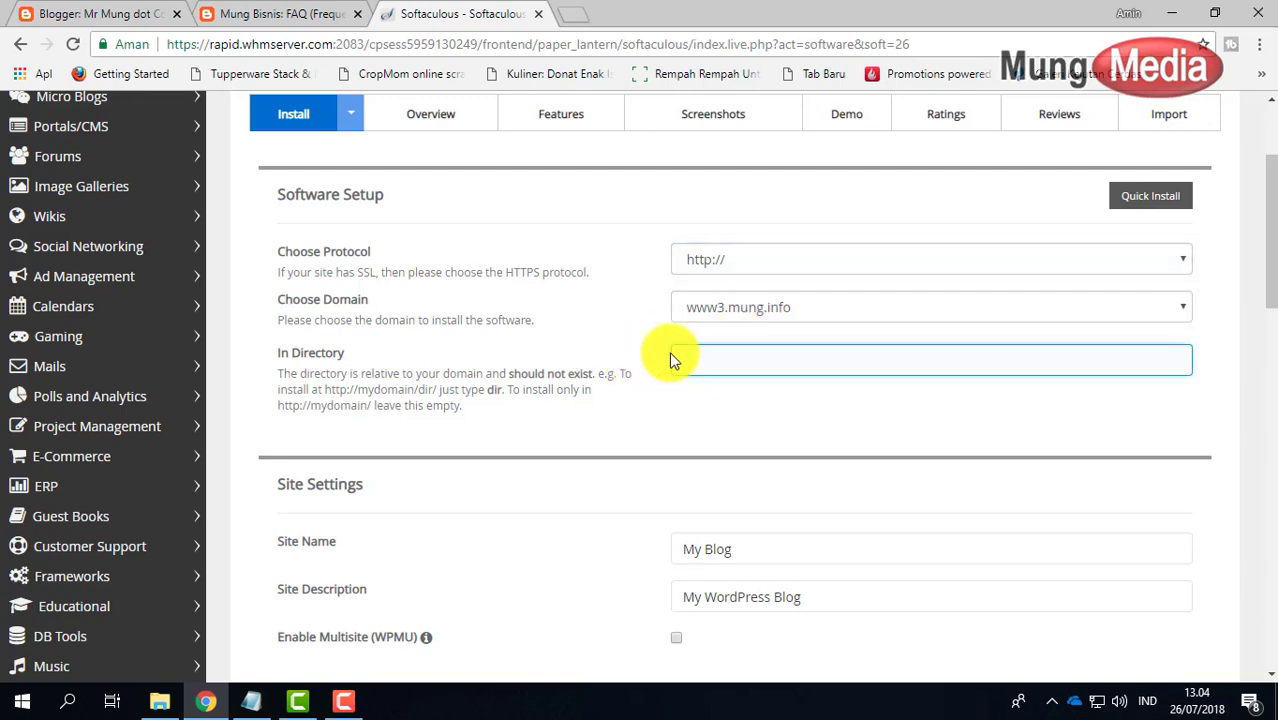
pyautogui.click(637, 380)
pyautogui.scroll(-3, 639, 382)
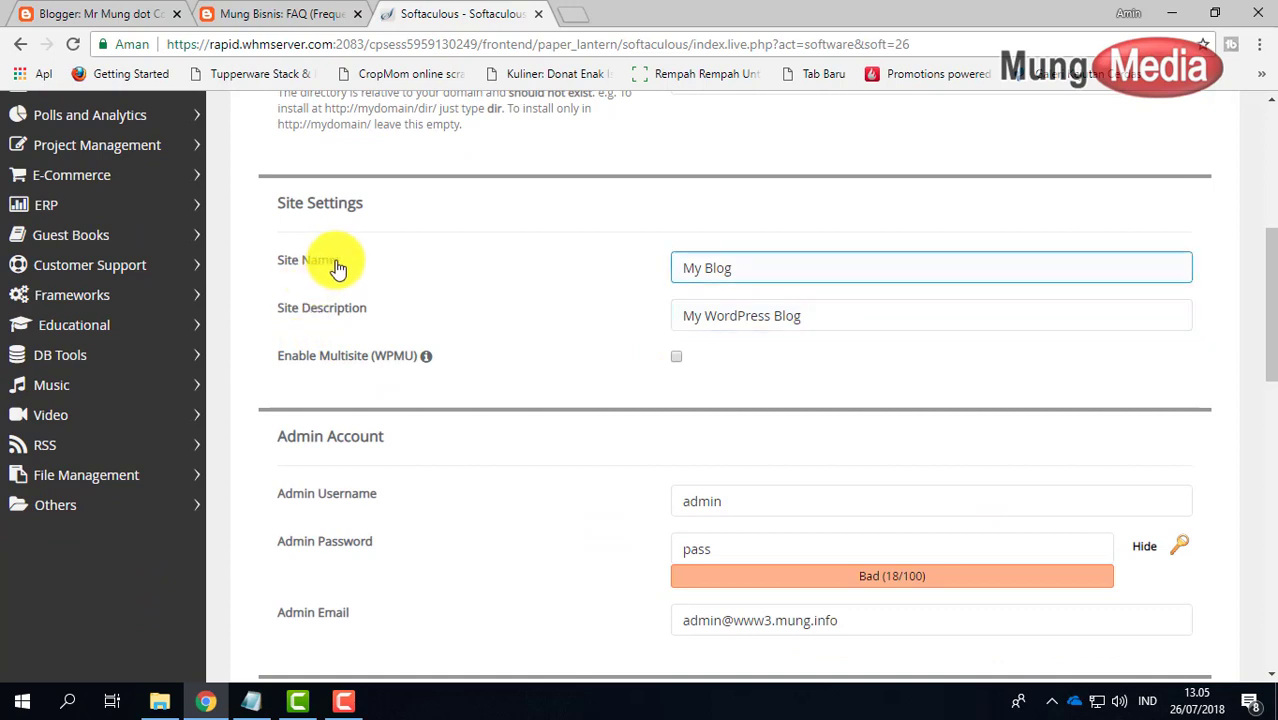
# - Name the site 'Mung Informasi' with description 'Informasi Uptodate di Seluruh Dunia'
pyautogui.tripleClick(746, 276)
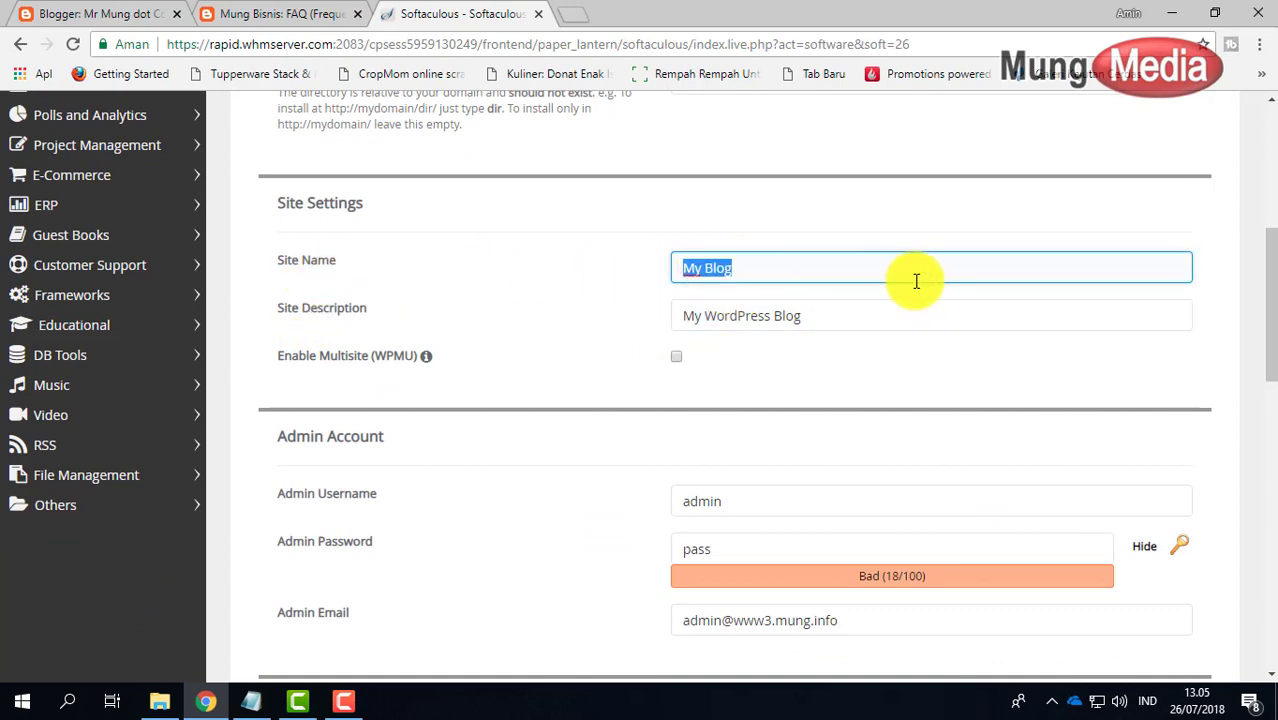
pyautogui.write('Blog Mung')
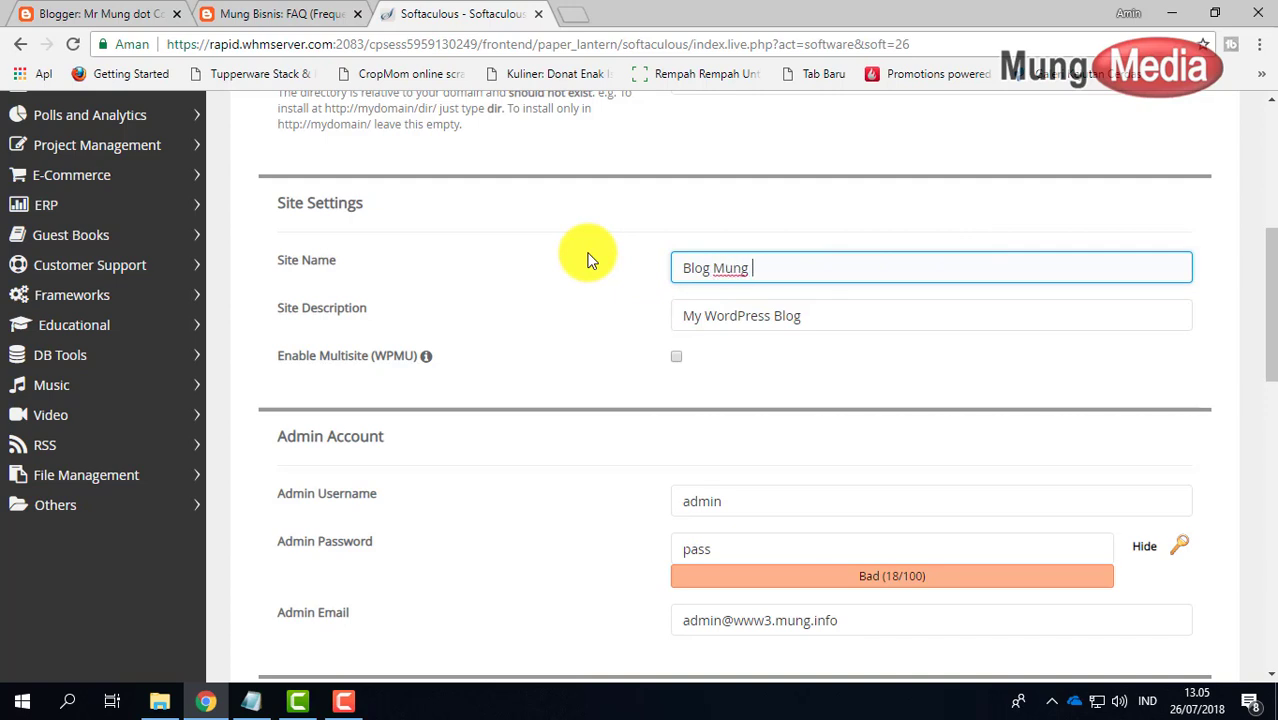
pyautogui.write(' Informasi')
pyautogui.press('Tab')
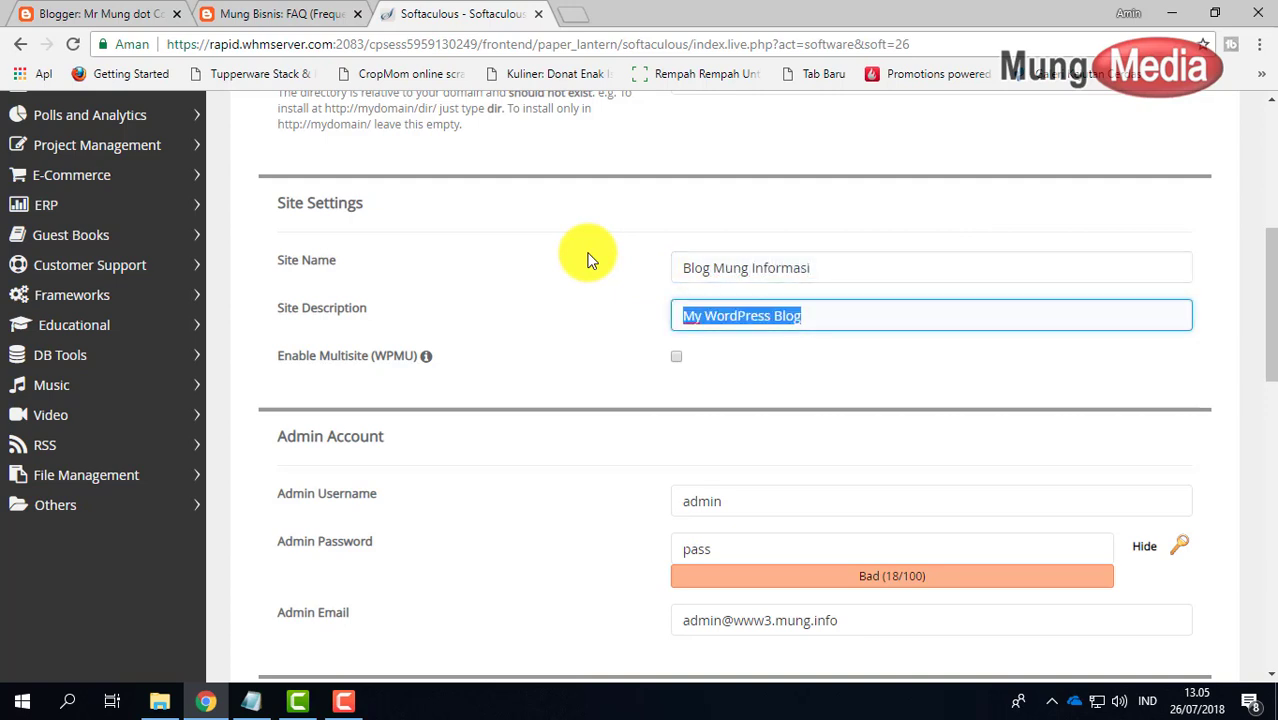
pyautogui.write('I')
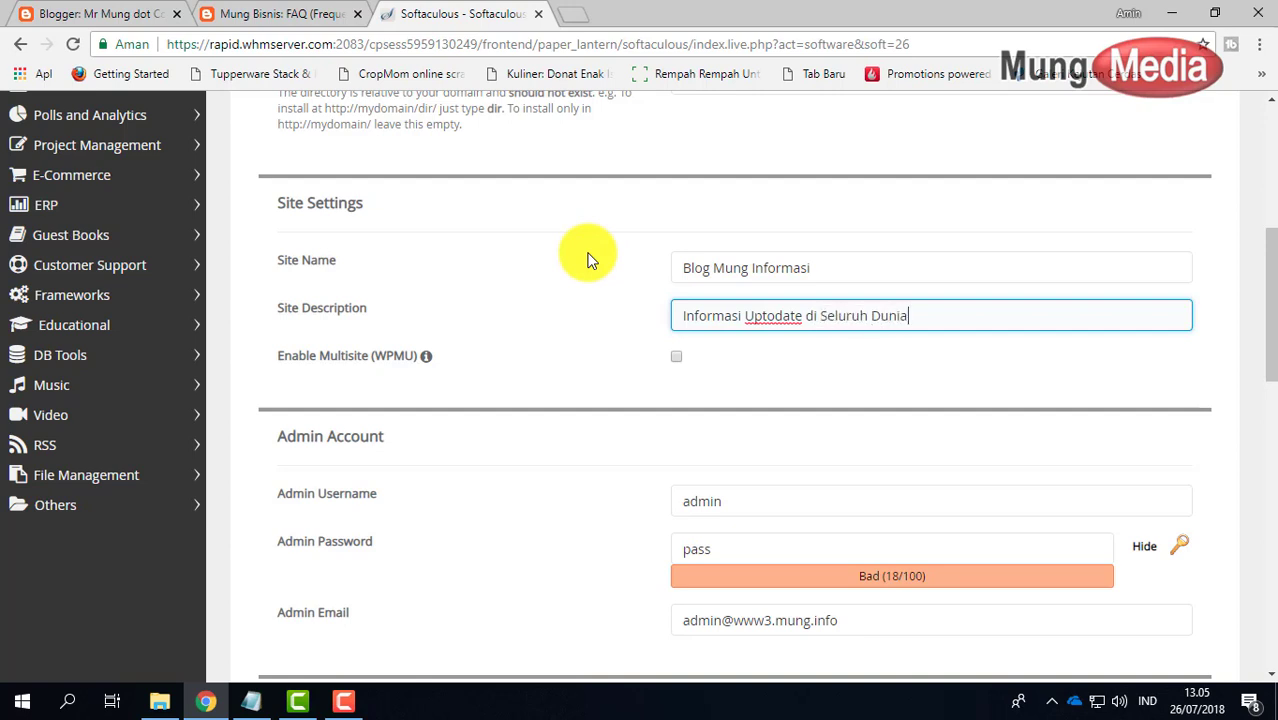
pyautogui.click(700, 272)
pyautogui.doubleClick(692, 272)
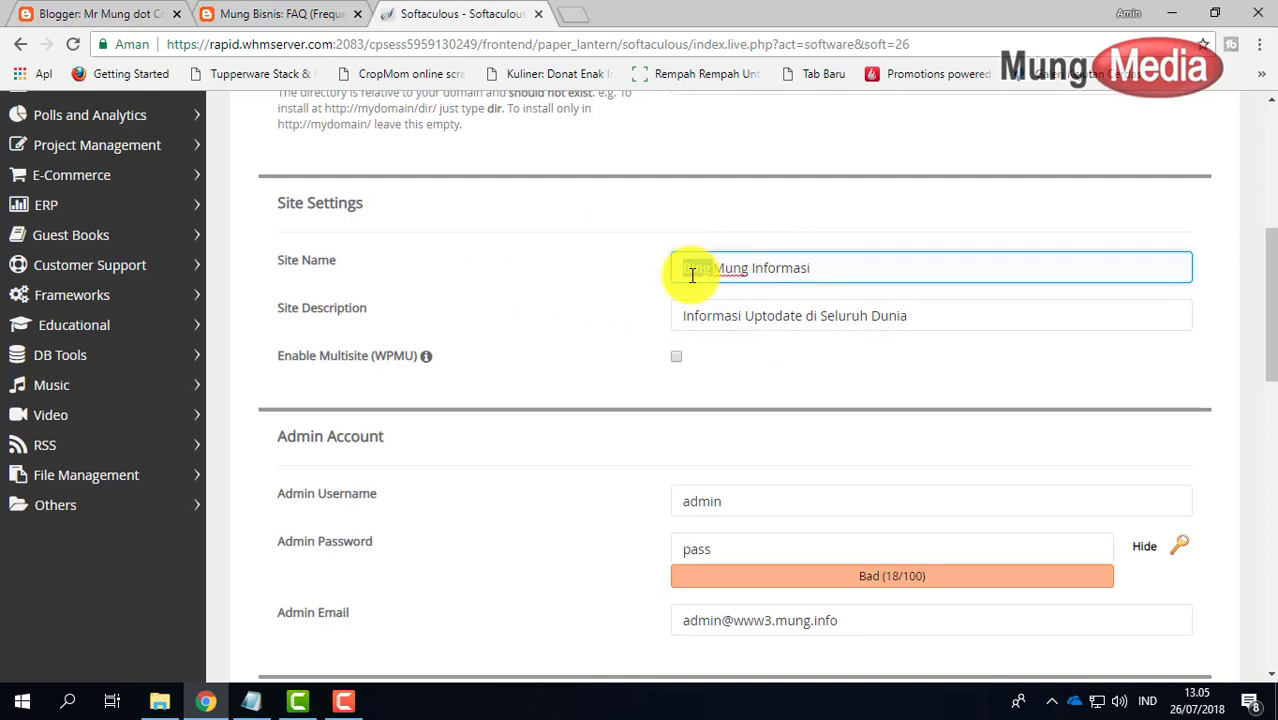
pyautogui.press('BackSpace')
pyautogui.scroll(-1, 430, 415)
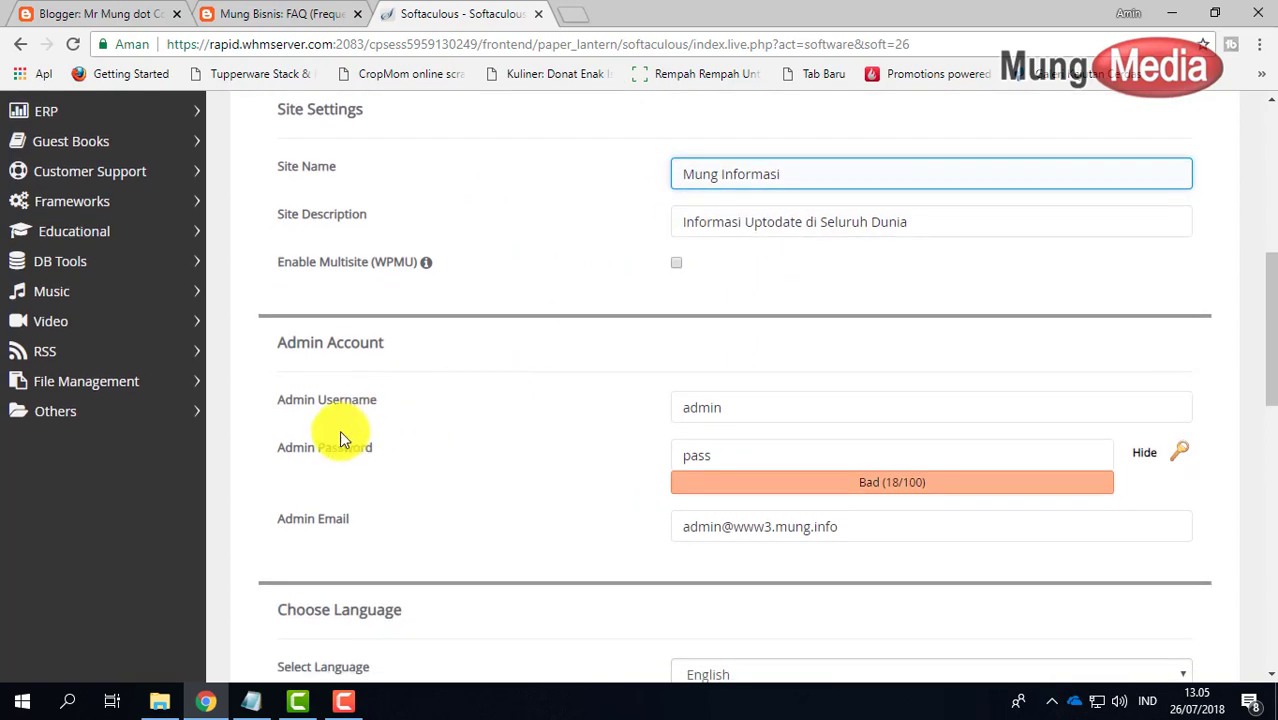
# - Replace the default admin password with a new strong password
pyautogui.click(783, 406)
pyautogui.click(746, 456)
pyautogui.doubleClick(746, 456)
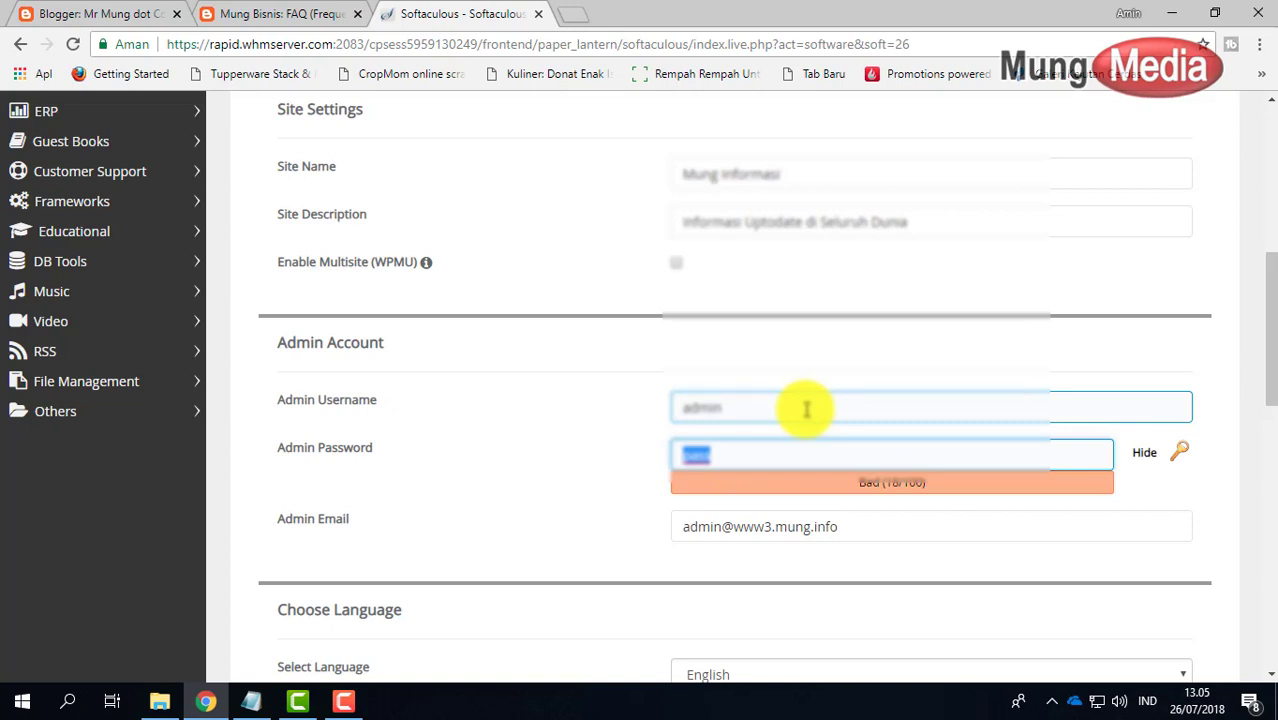
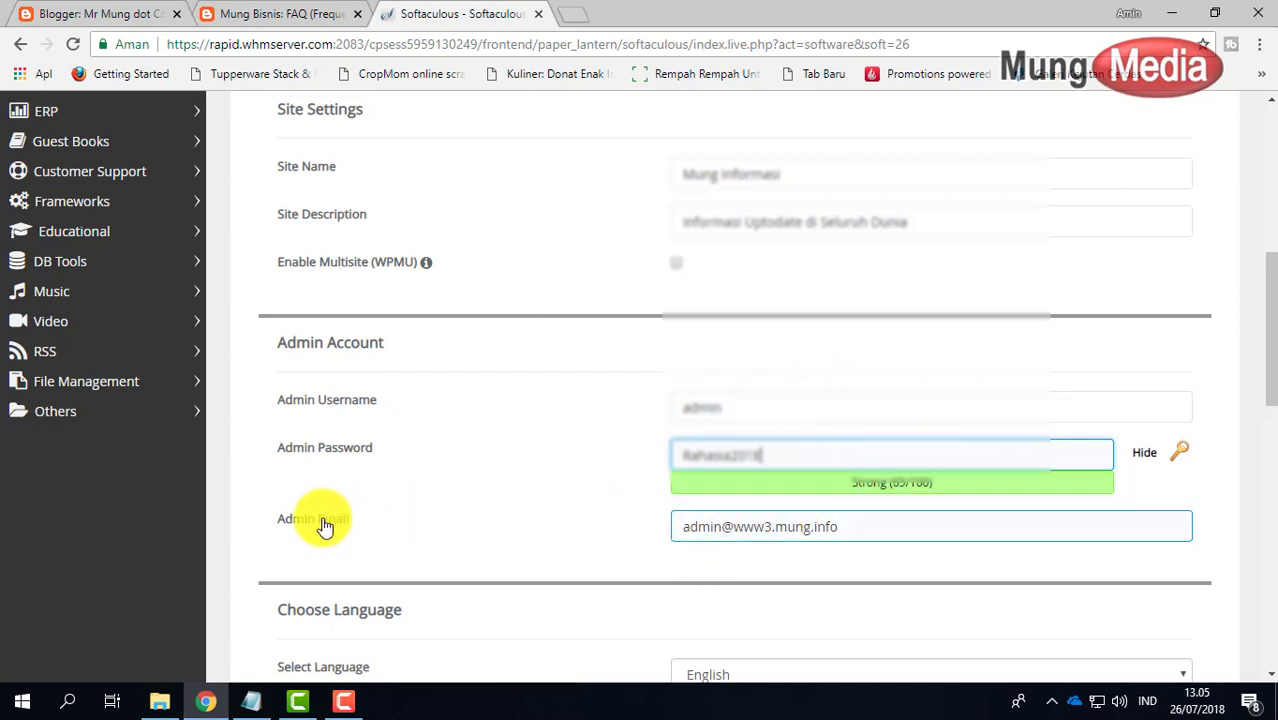
# - Replace the default admin e-mail with the owner's own e-mail address
pyautogui.click(747, 526)
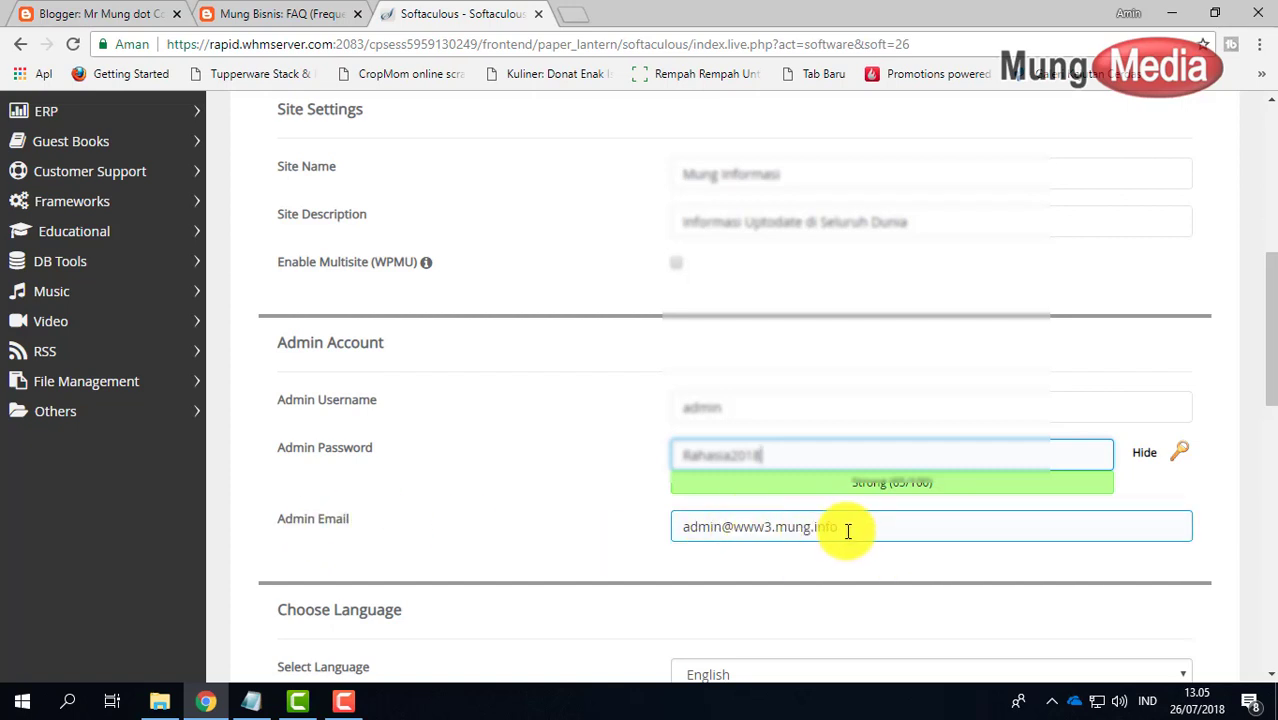
pyautogui.scroll(-1, 846, 530)
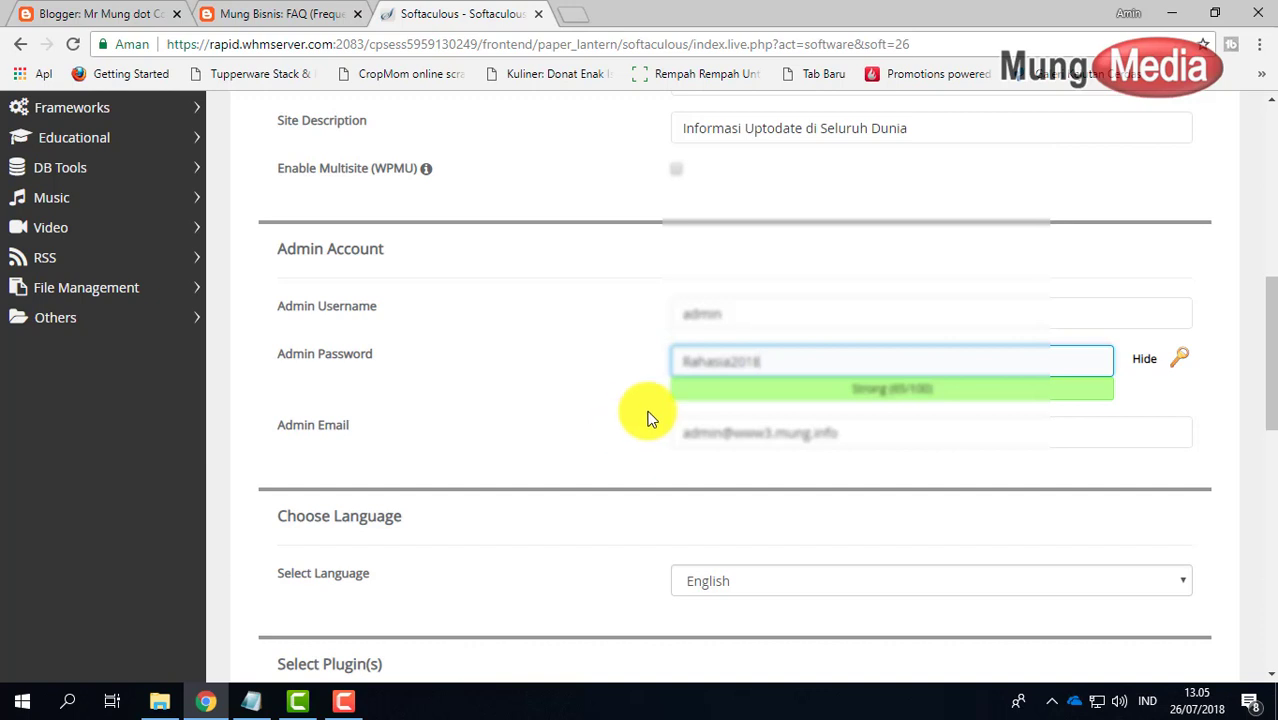
pyautogui.click(913, 420)
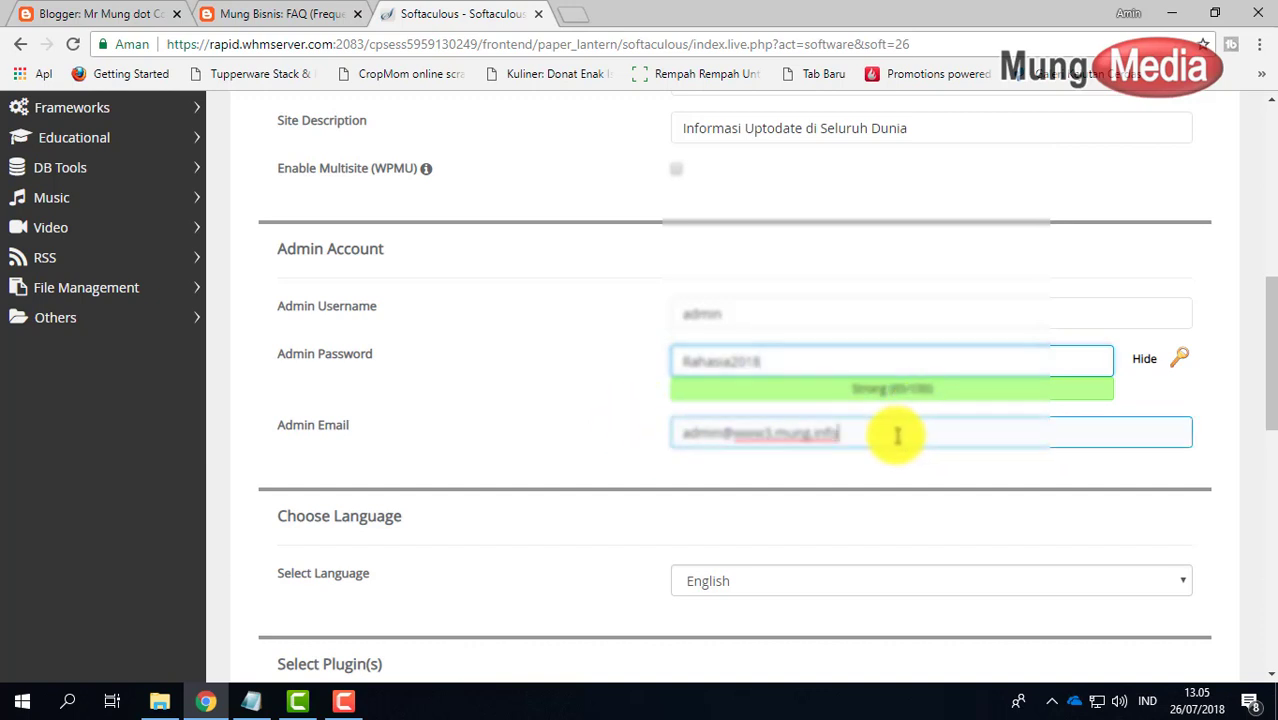
pyautogui.moveTo(901, 434); pyautogui.dragTo(642, 440)
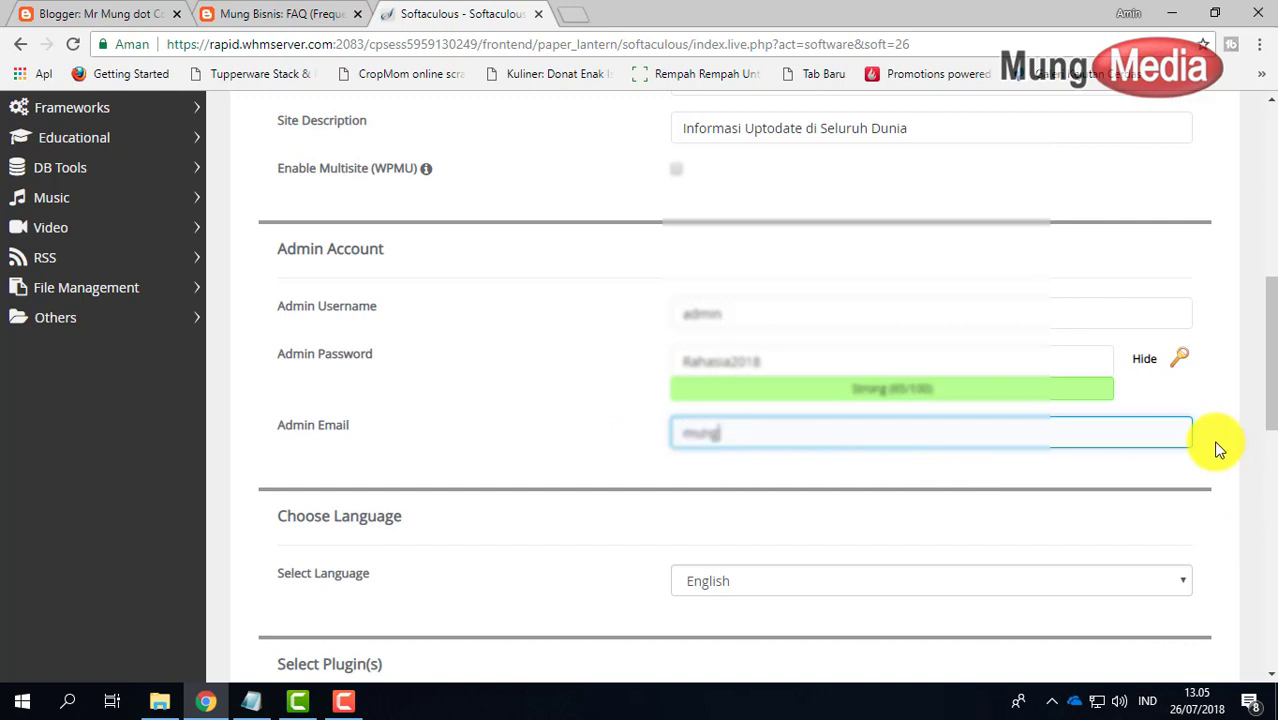
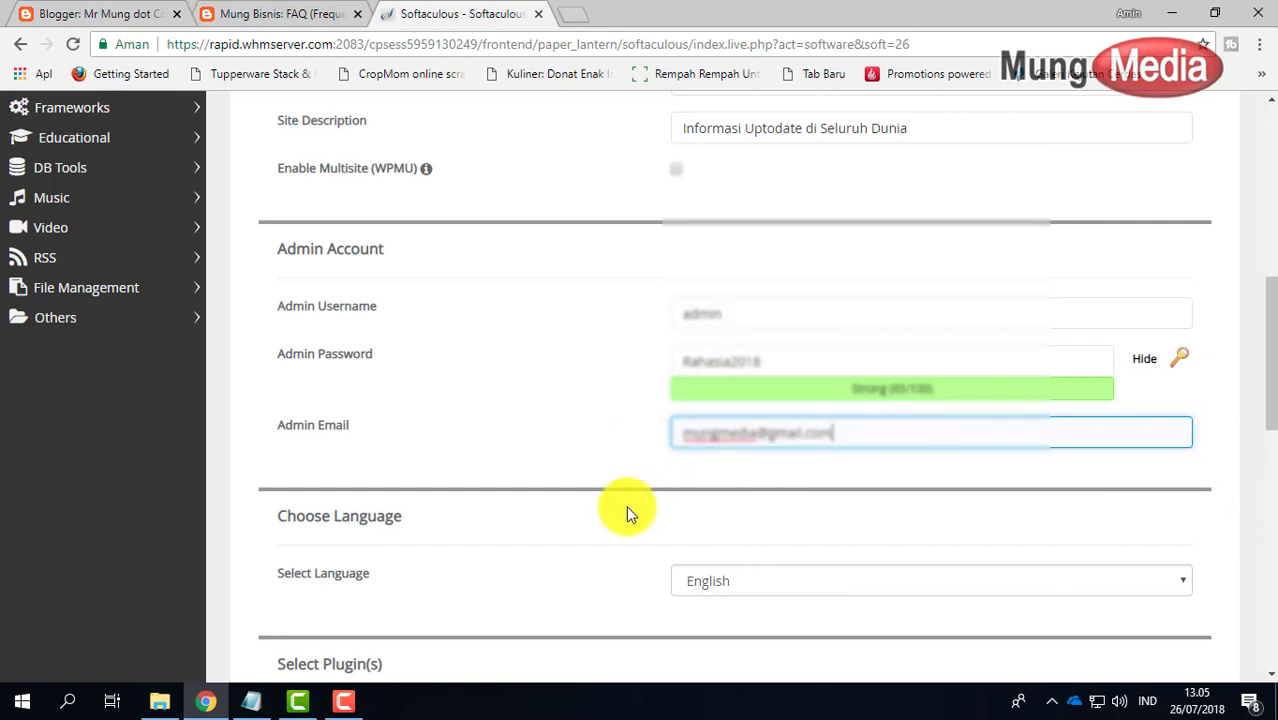
pyautogui.scroll(-2, 516, 510)
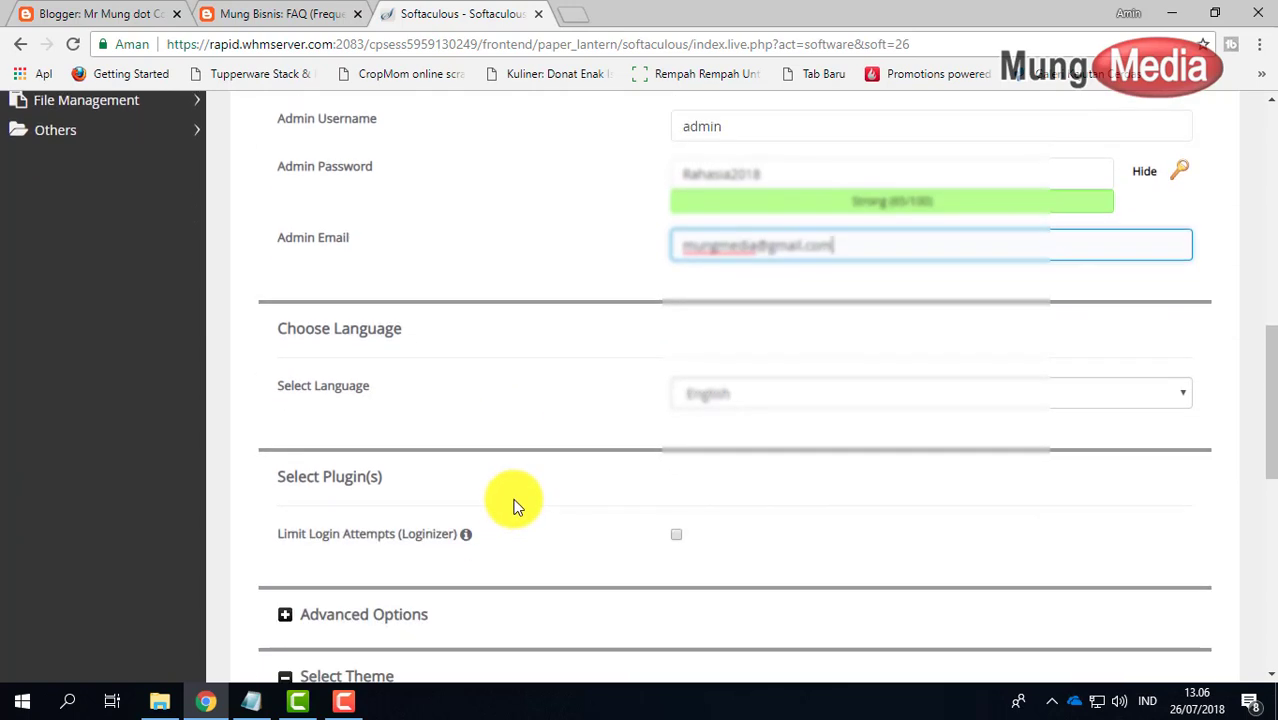
pyautogui.scroll(1, 513, 505)
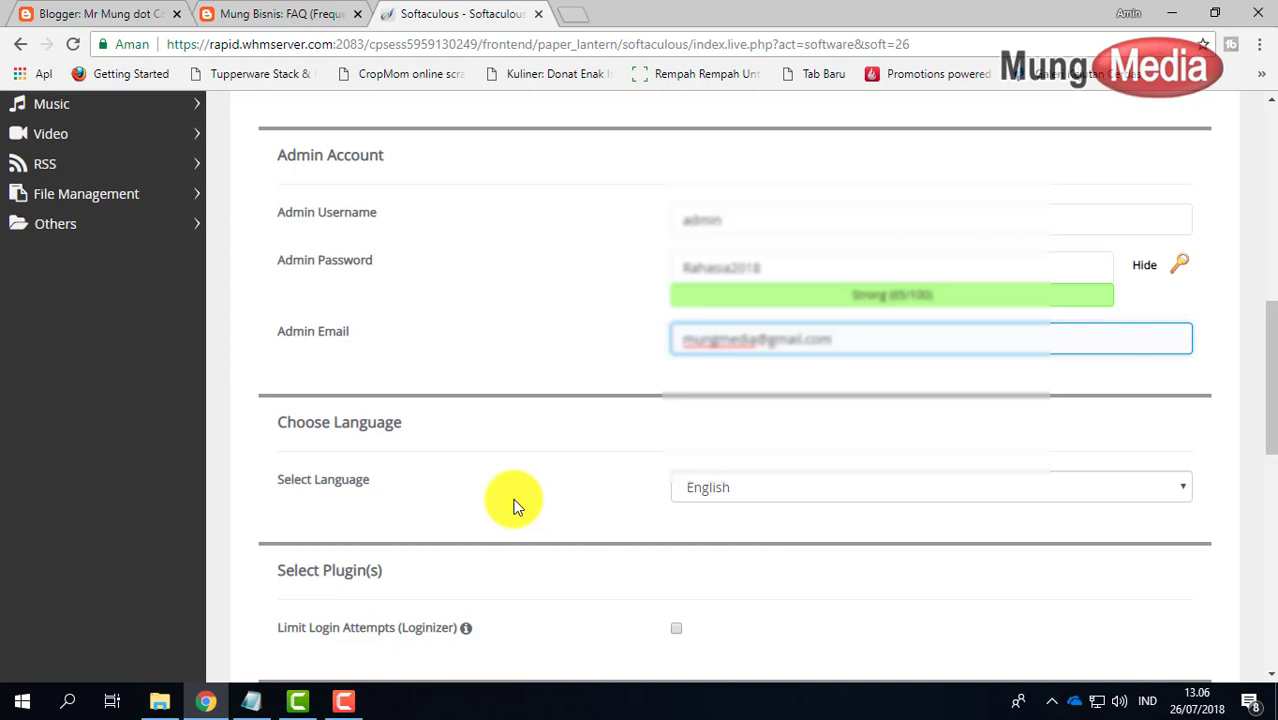
# - Review the admin, language and theme sections, then start the WordPress installation
pyautogui.scroll(-3, 515, 502)
pyautogui.scroll(2, 515, 502)
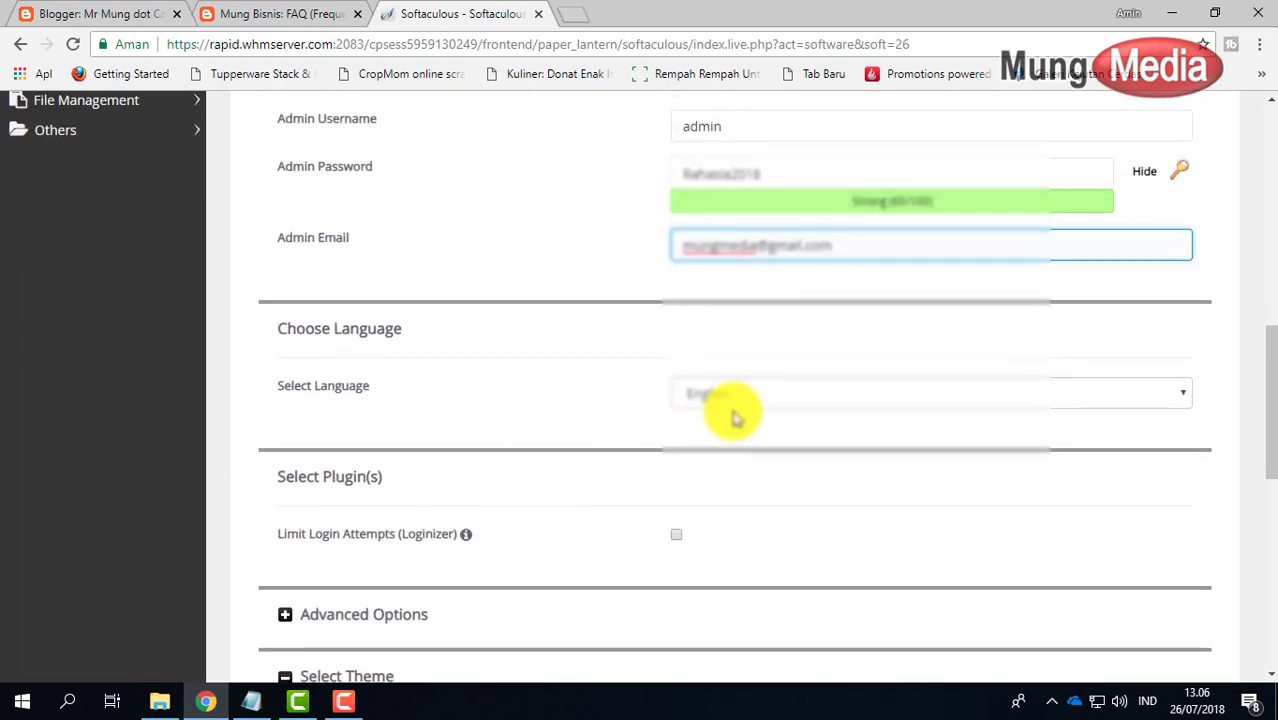
pyautogui.scroll(-4, 735, 415)
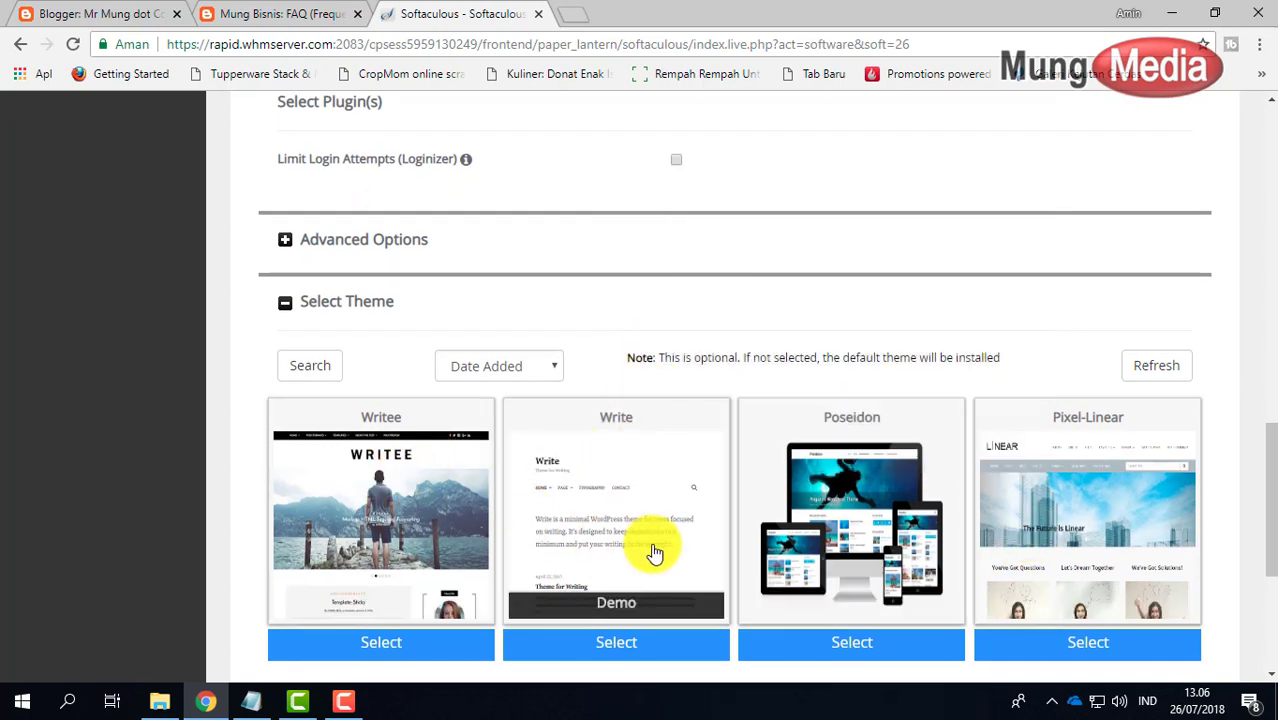
pyautogui.scroll(-2, 642, 548)
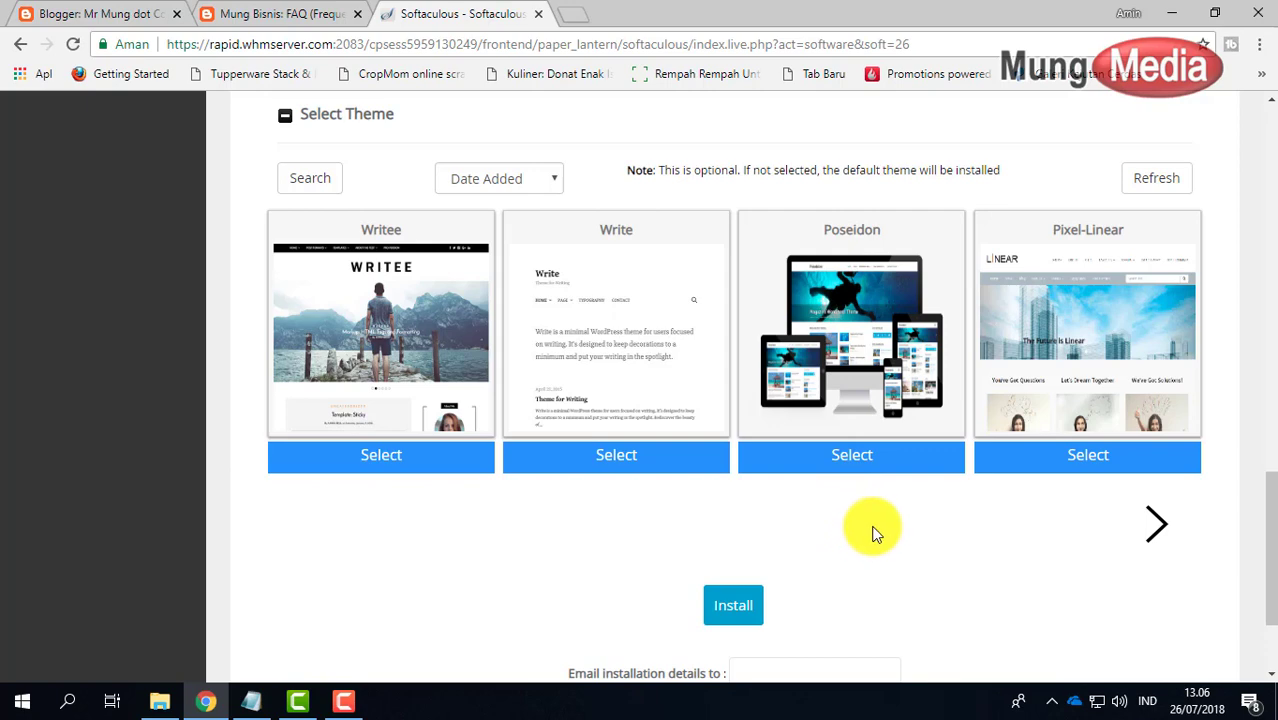
pyautogui.scroll(-2, 872, 533)
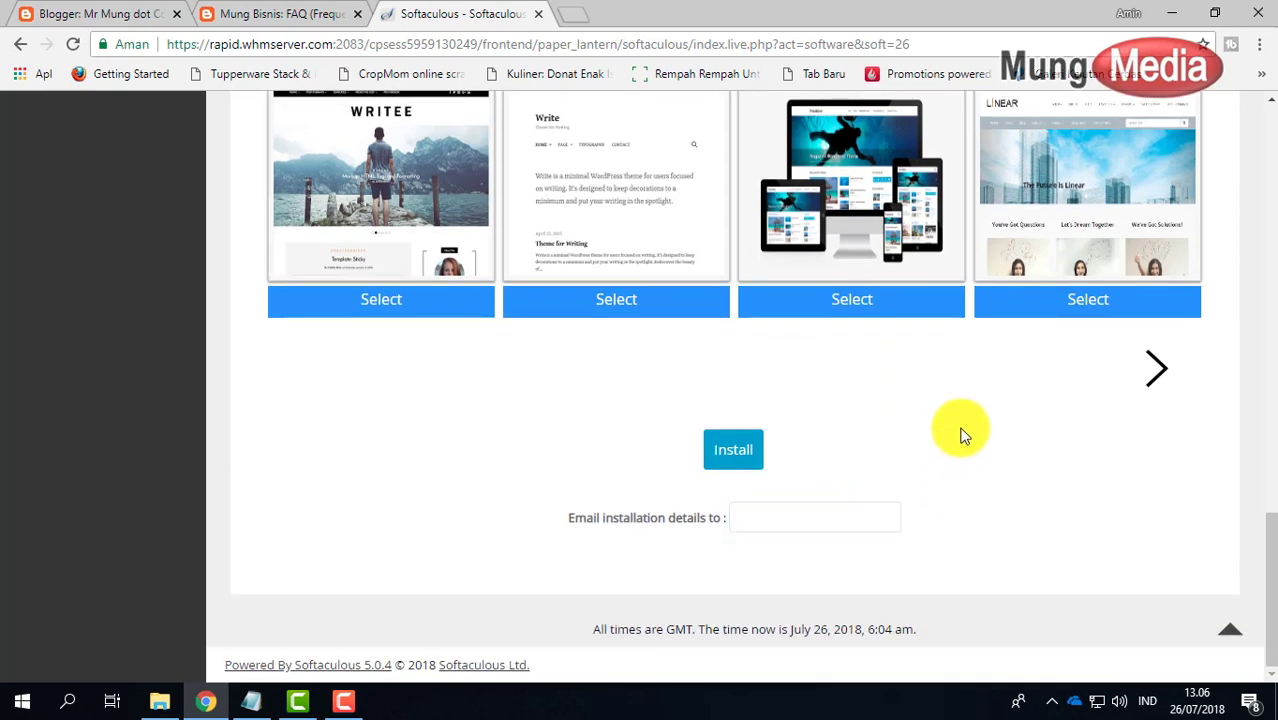
pyautogui.scroll(1, 860, 420)
pyautogui.click(731, 537)
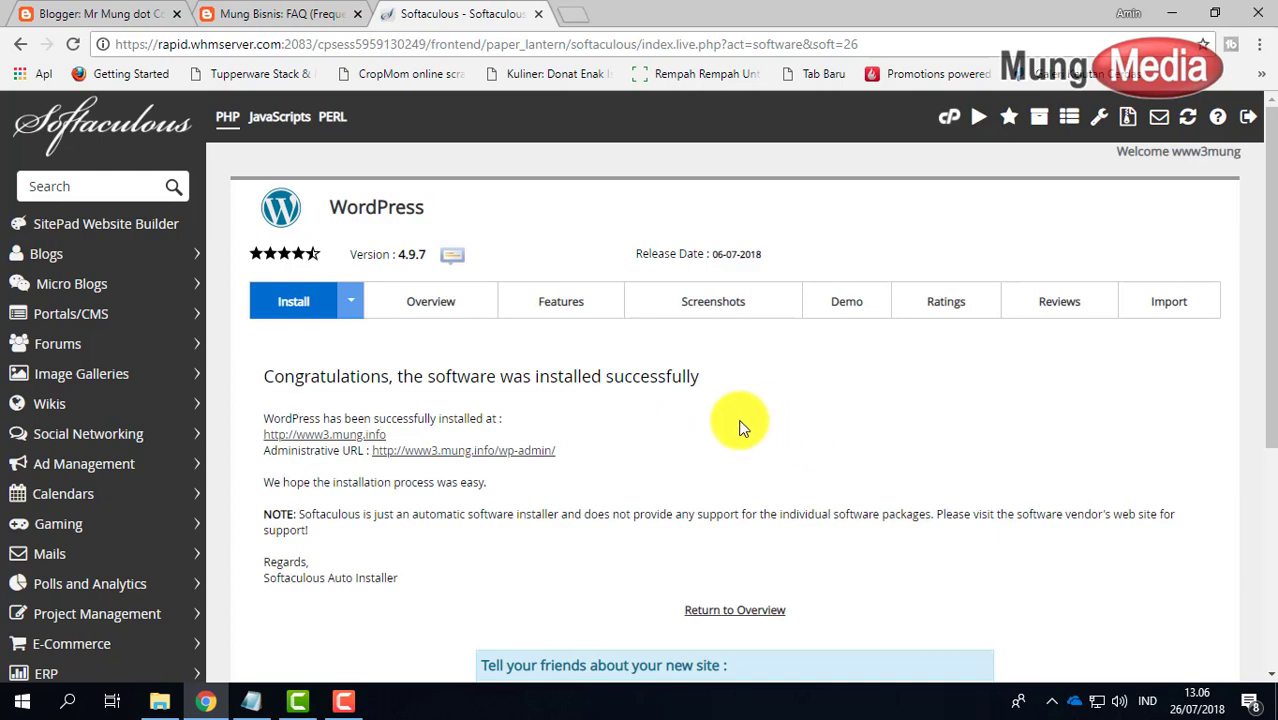
pyautogui.click(310, 437)
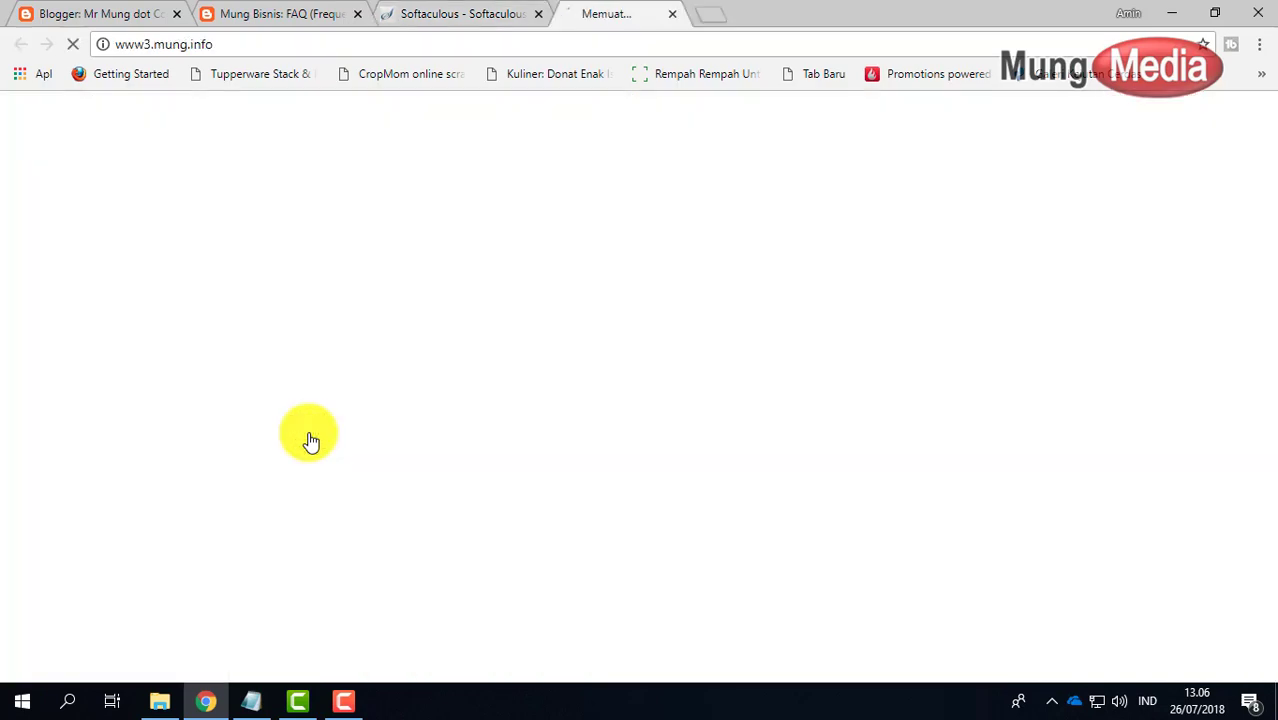
# - Open the www3.mung.info/wp-admin dashboard from the Softaculous tab and dismiss the privacy notice
pyautogui.scroll(-1, 612, 317)
pyautogui.hotkey('ctrl', 'shift', 'Tab')
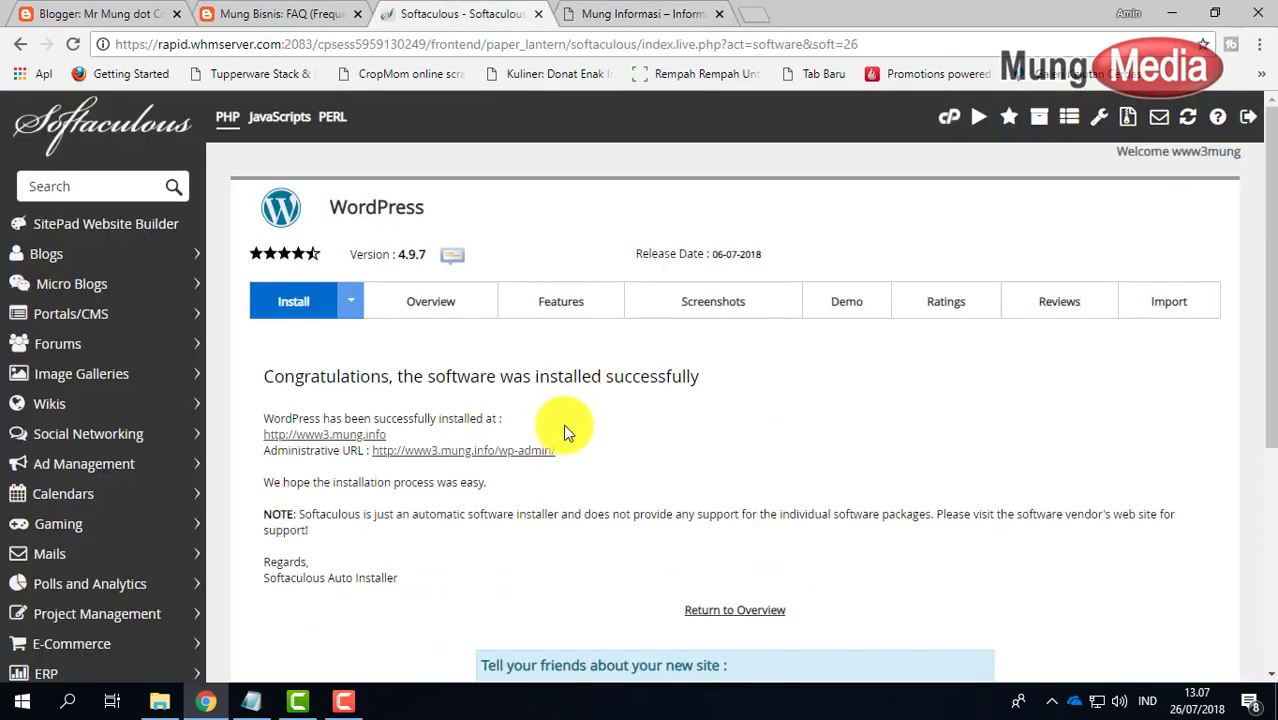
pyautogui.click(508, 452)
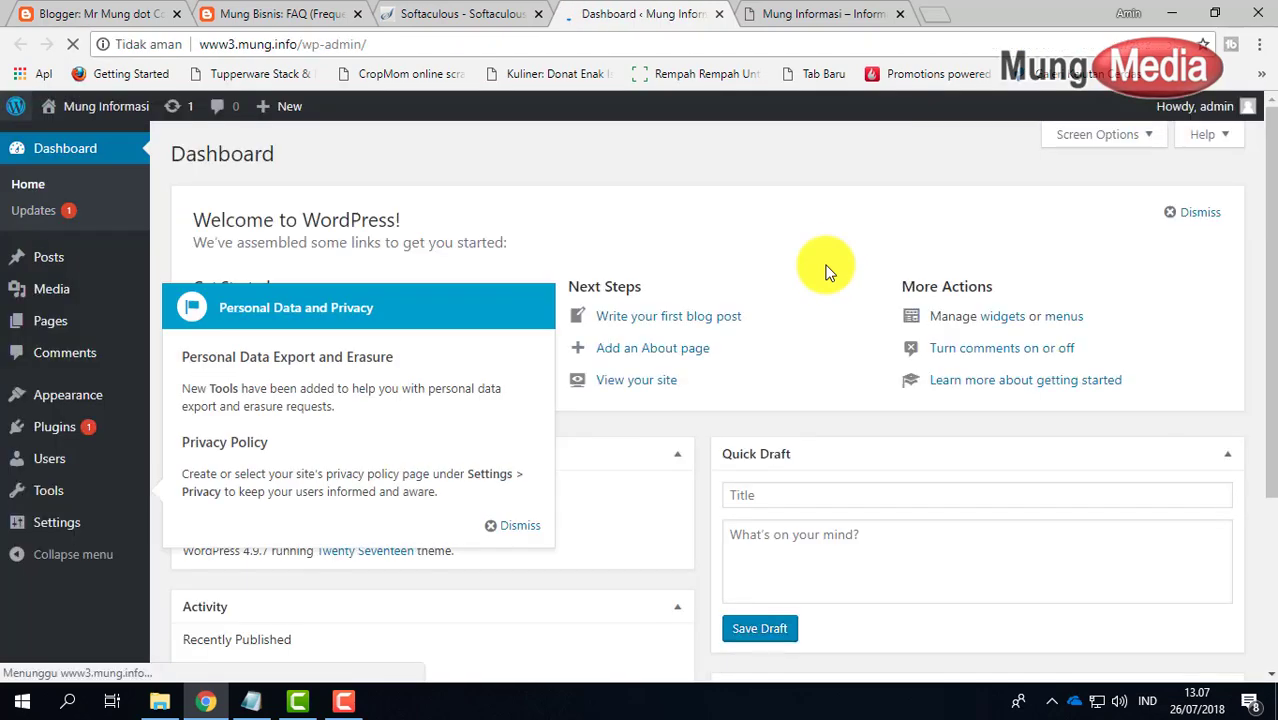
pyautogui.click(520, 526)
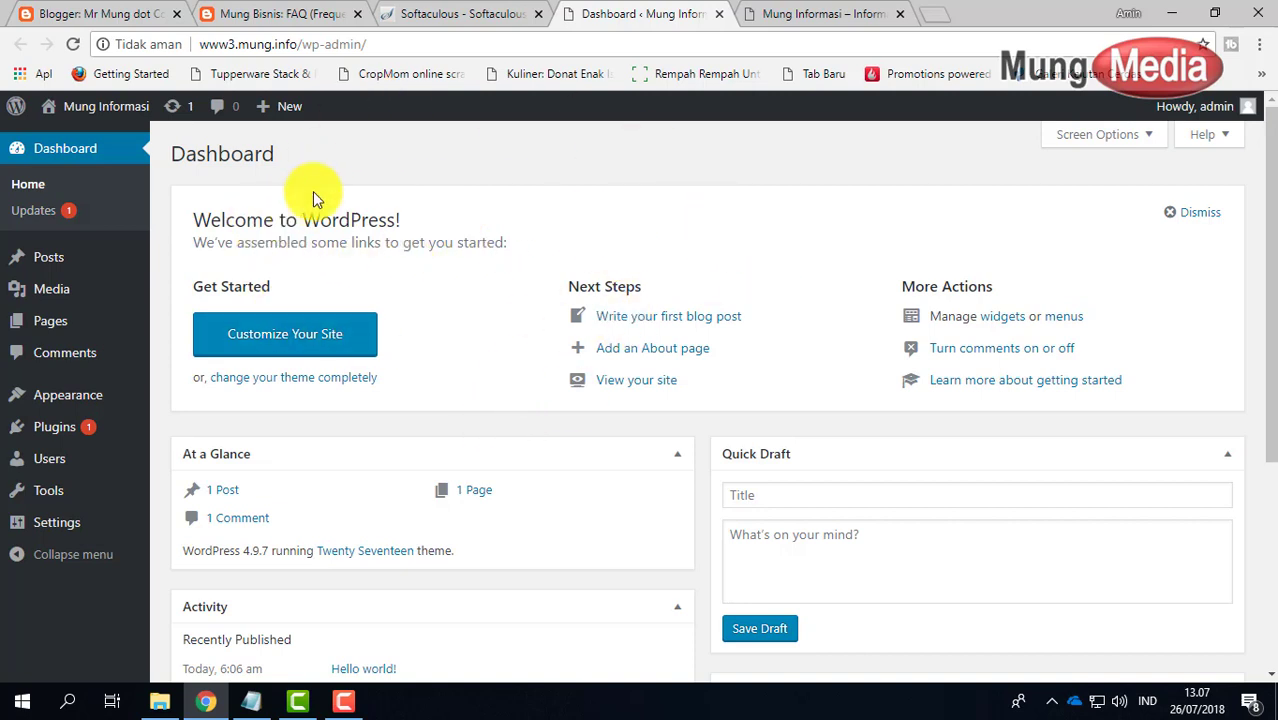
pyautogui.moveTo(79, 267)
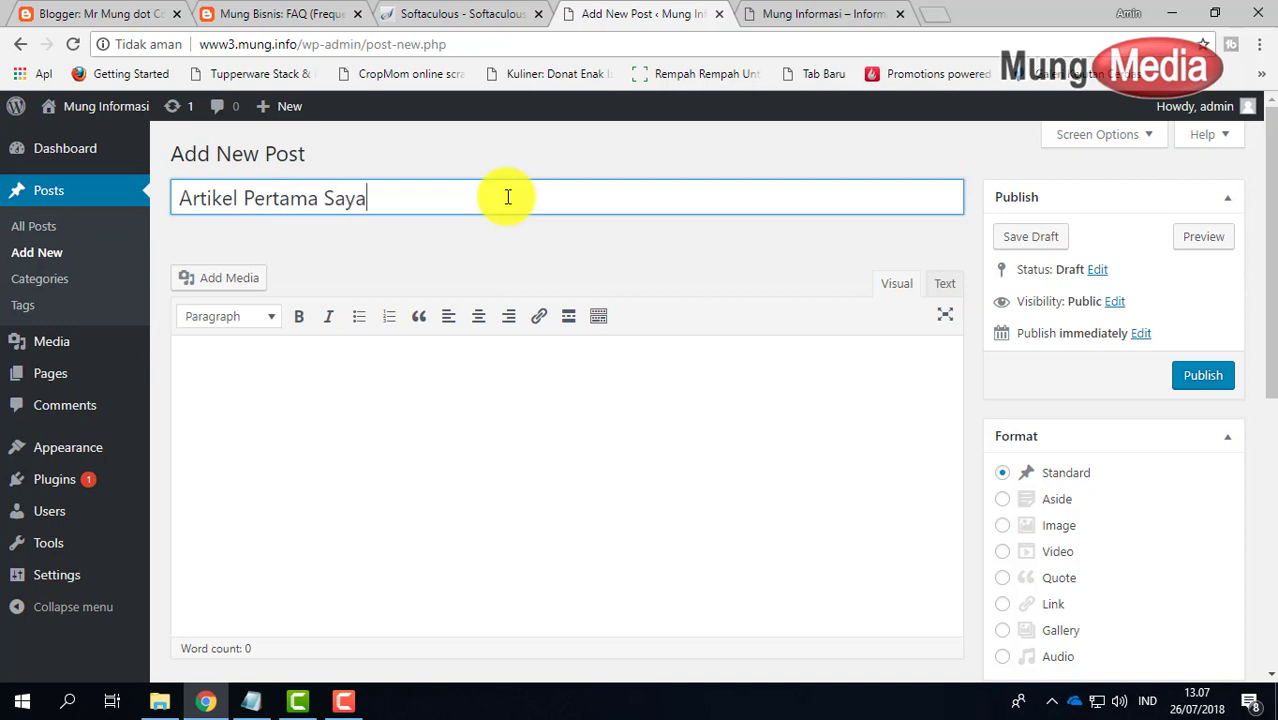
# - Write 'disni adalah isi dari artikel, kita bisa juga menambahkan gambar…' in the post body
pyautogui.click(632, 452)
pyautogui.write('disni adalah isi dari artikel, kita bisa juga menambahkan gambar pada artikel ini')
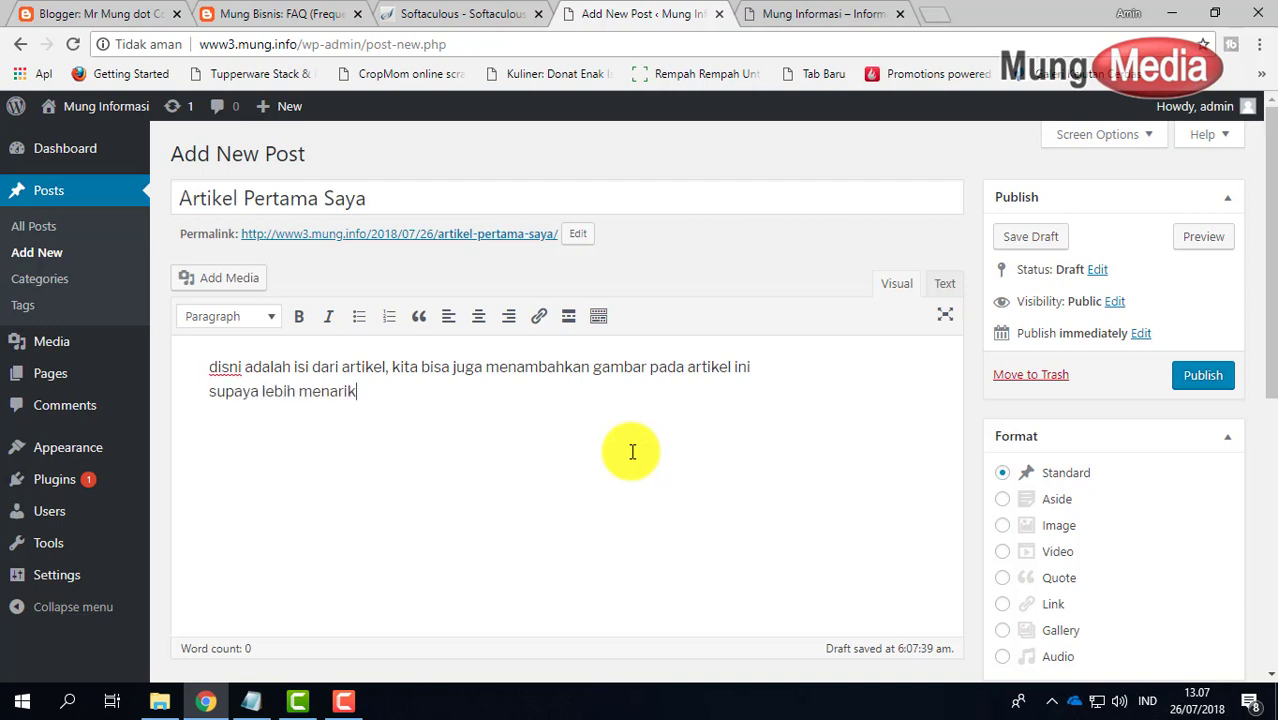
# - Upload success-png-businessman-celebrating-success-silhouette-512.png from Pictures through Add Media
pyautogui.click(260, 284)
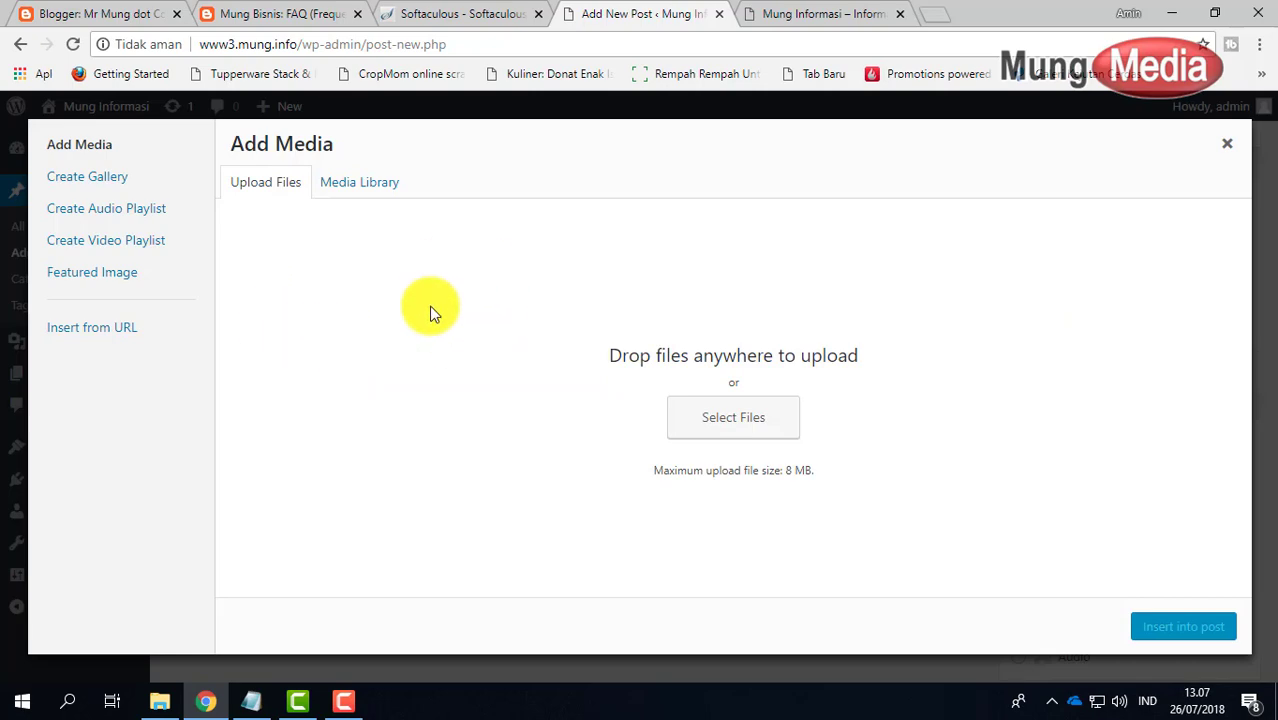
pyautogui.click(738, 428)
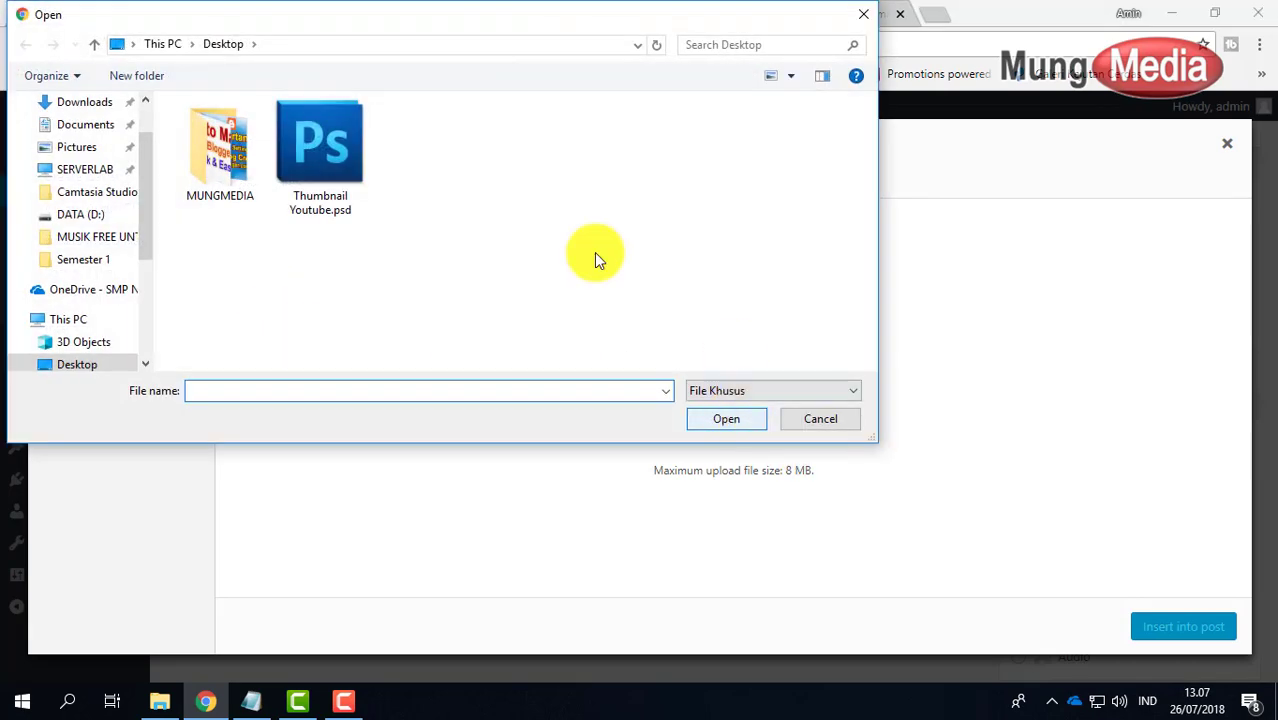
pyautogui.click(102, 147)
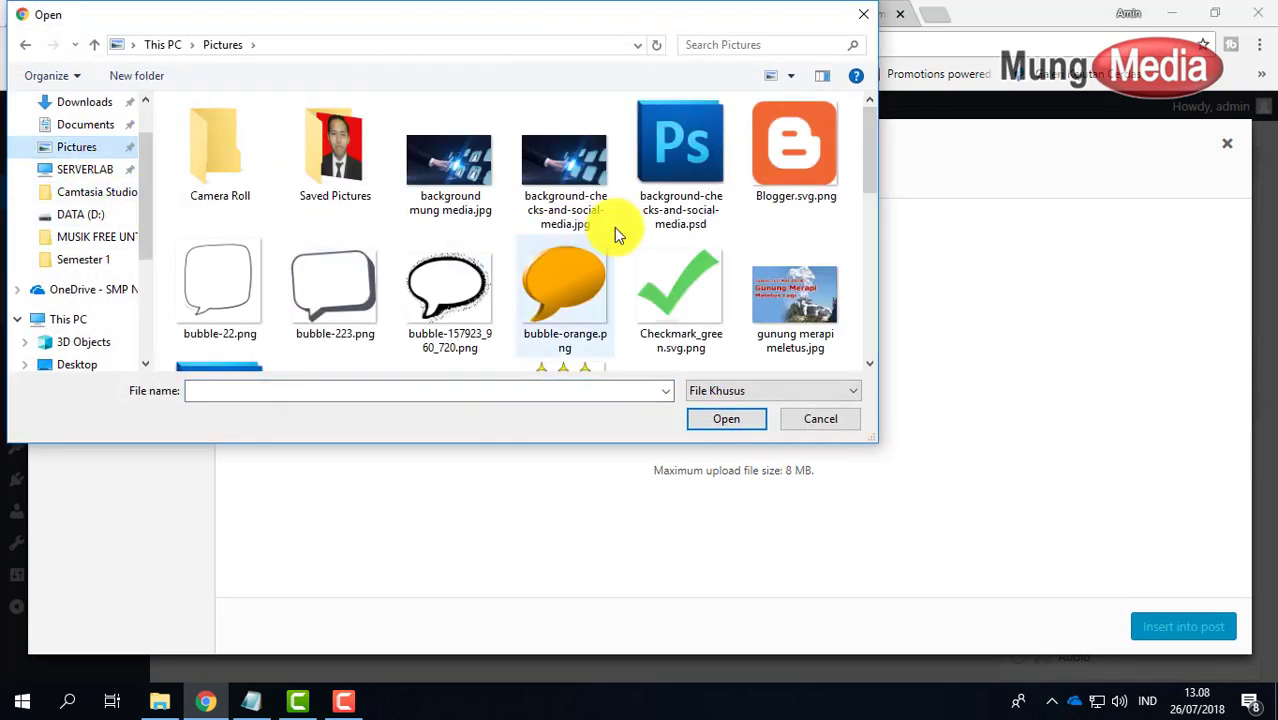
pyautogui.moveTo(872, 149); pyautogui.dragTo(858, 329)
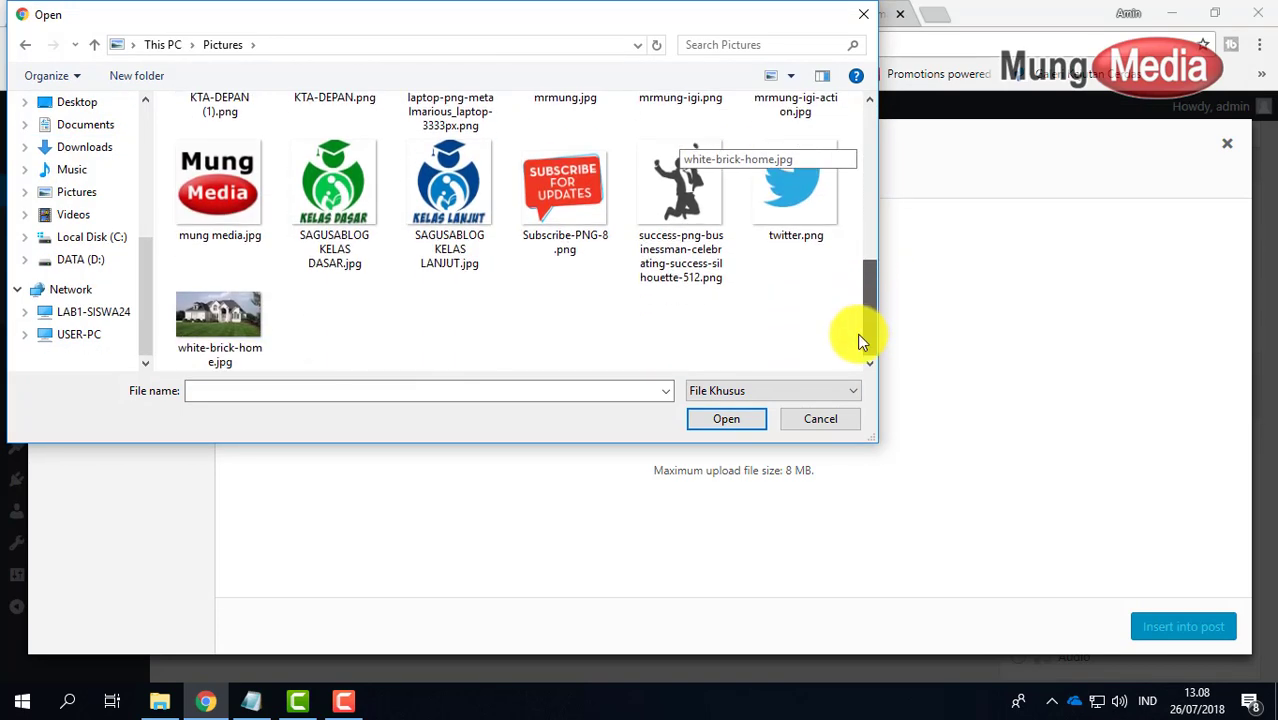
pyautogui.click(696, 180)
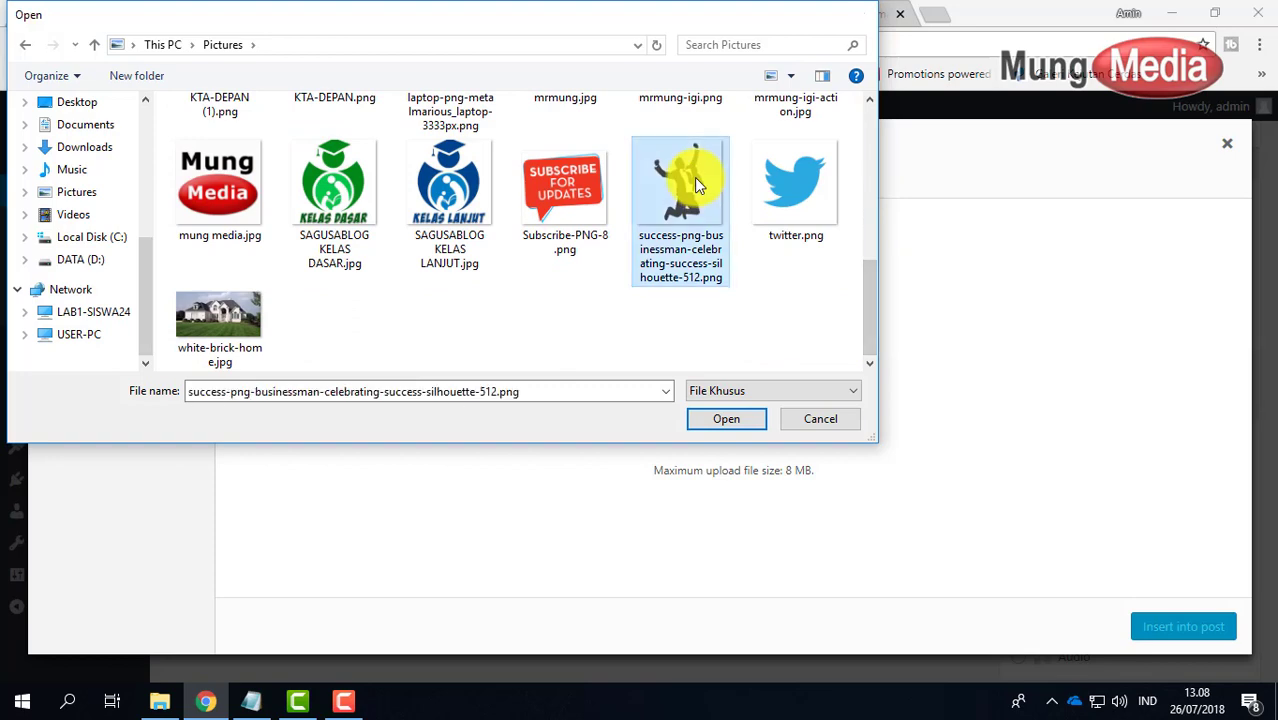
pyautogui.doubleClick(694, 177)
# - Insert the uploaded jumping businessman silhouette image into the post body
pyautogui.click(1185, 627)
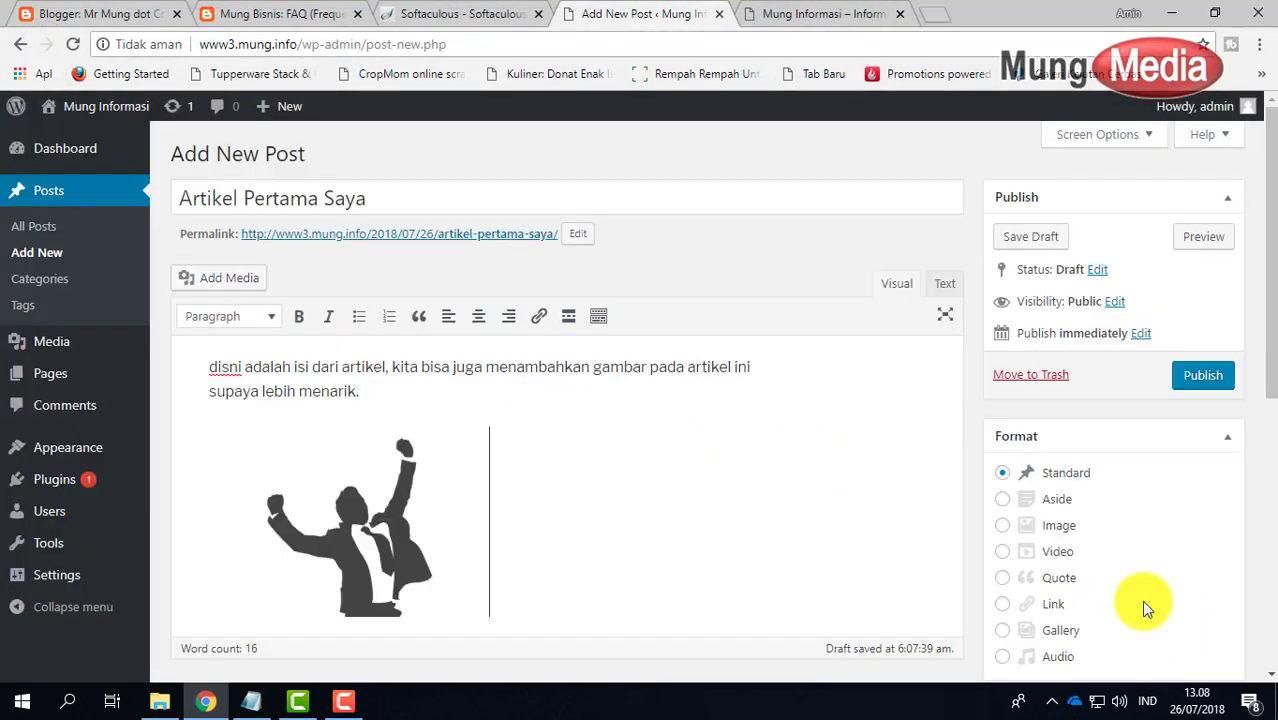
pyautogui.scroll(-2, 496, 457)
pyautogui.scroll(1, 497, 458)
pyautogui.scroll(-3, 497, 458)
pyautogui.scroll(-2, 941, 422)
pyautogui.scroll(1, 1145, 417)
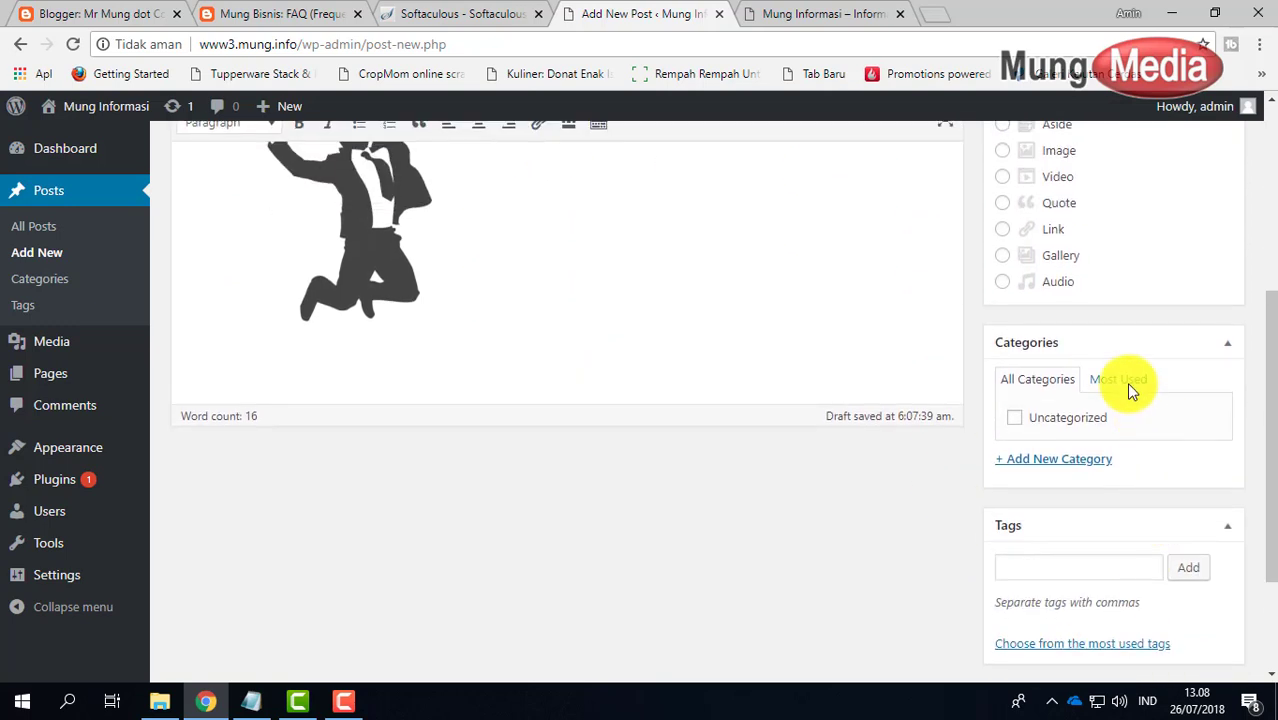
# - Add a new category named Artikel and assign the post to it
pyautogui.click(1050, 458)
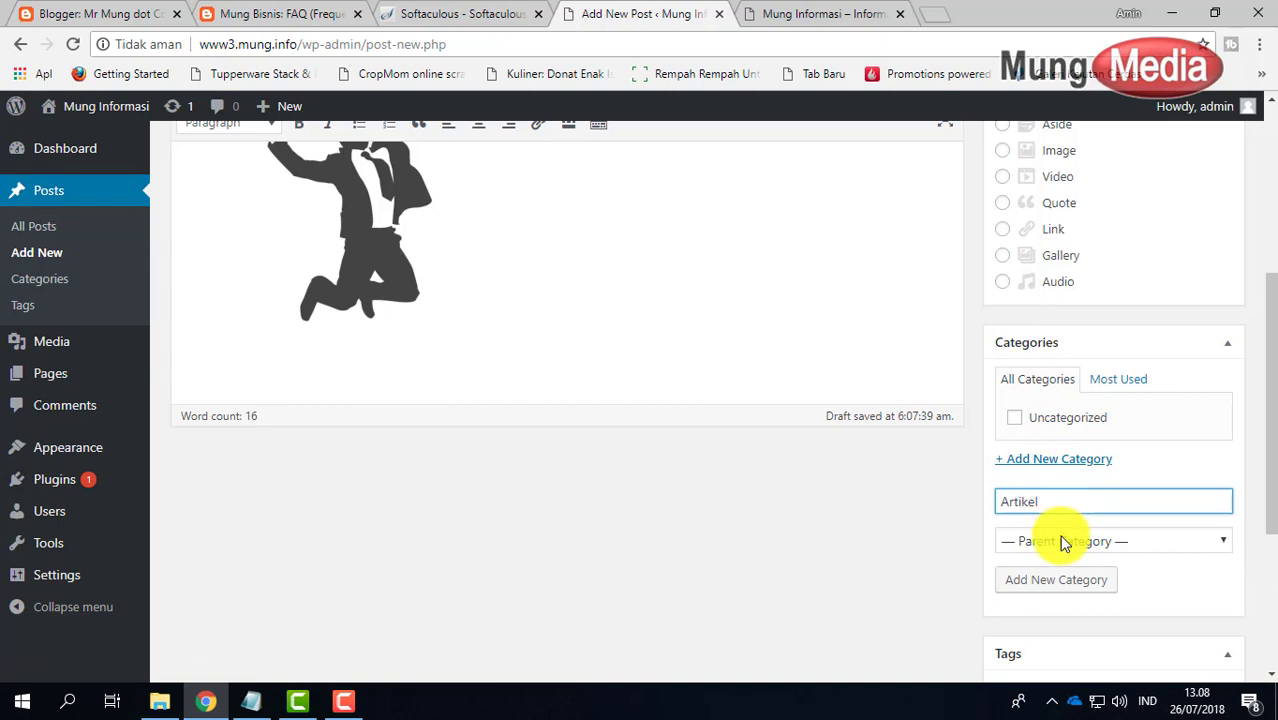
pyautogui.click(1056, 580)
pyautogui.scroll(-3, 932, 524)
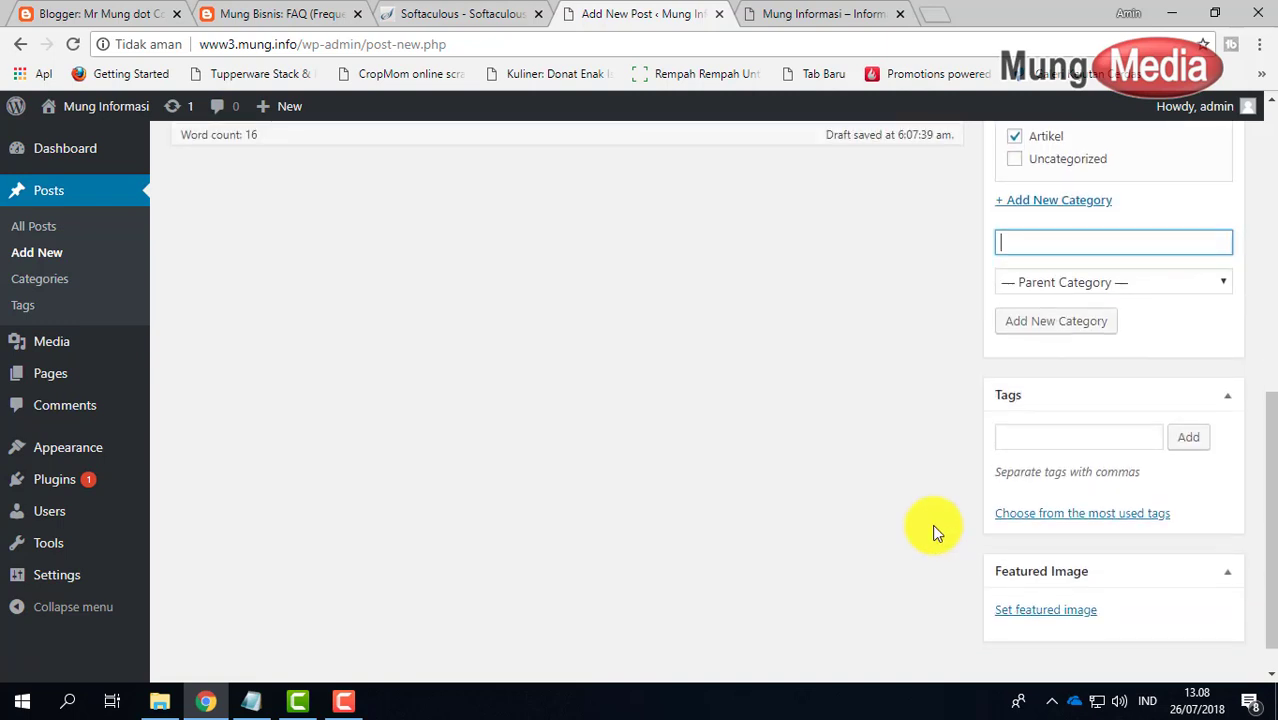
pyautogui.scroll(7, 932, 524)
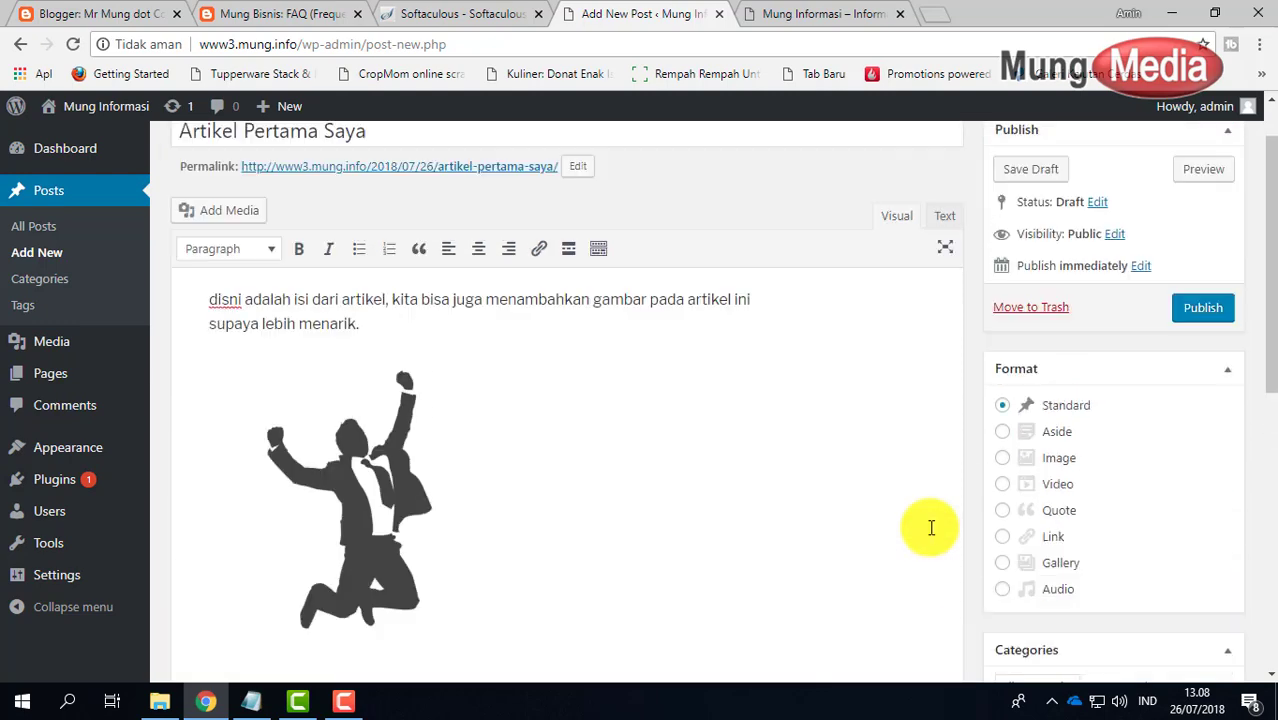
pyautogui.scroll(-5, 932, 524)
pyautogui.scroll(-2, 930, 527)
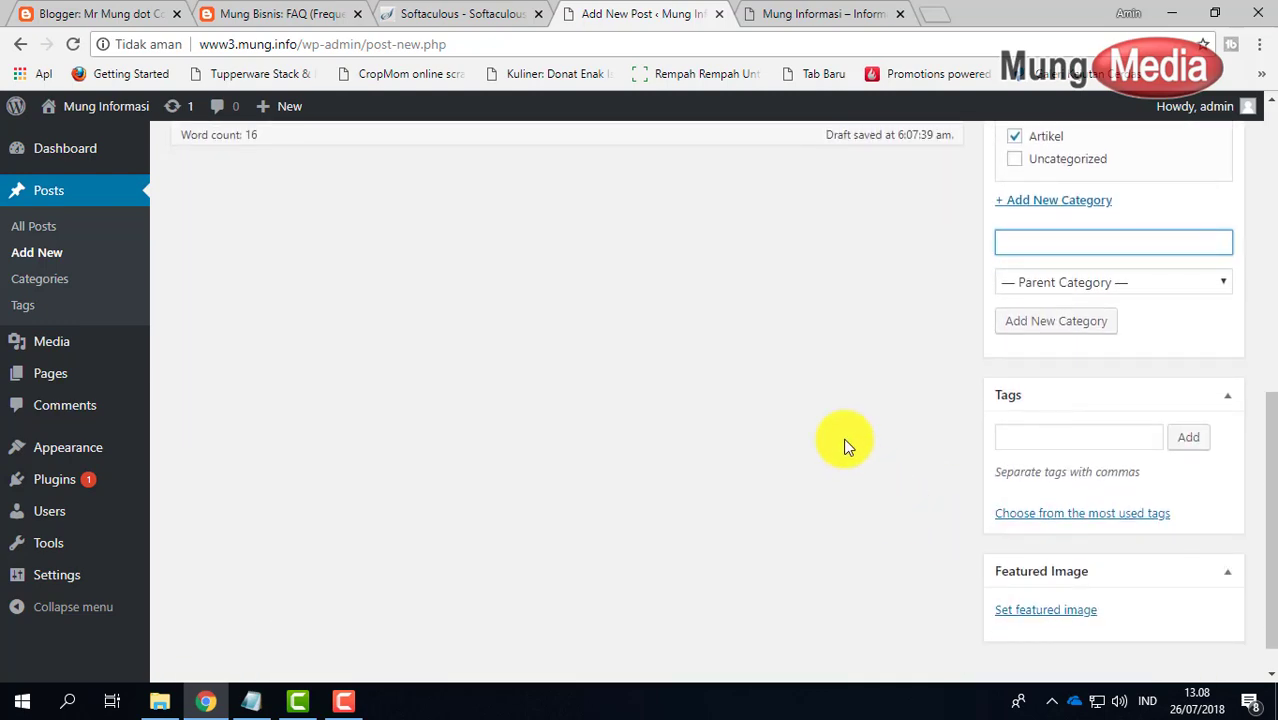
pyautogui.scroll(3, 843, 445)
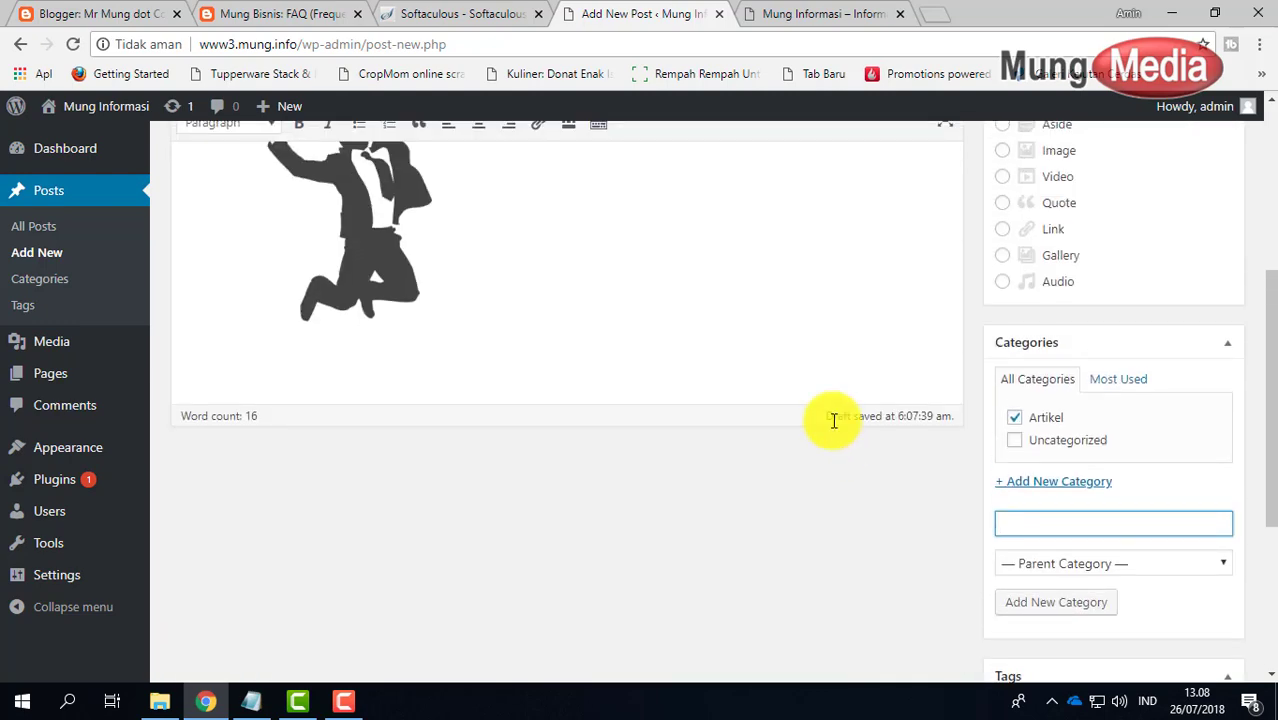
pyautogui.scroll(3, 833, 420)
pyautogui.scroll(-3, 1129, 401)
pyautogui.scroll(2, 902, 472)
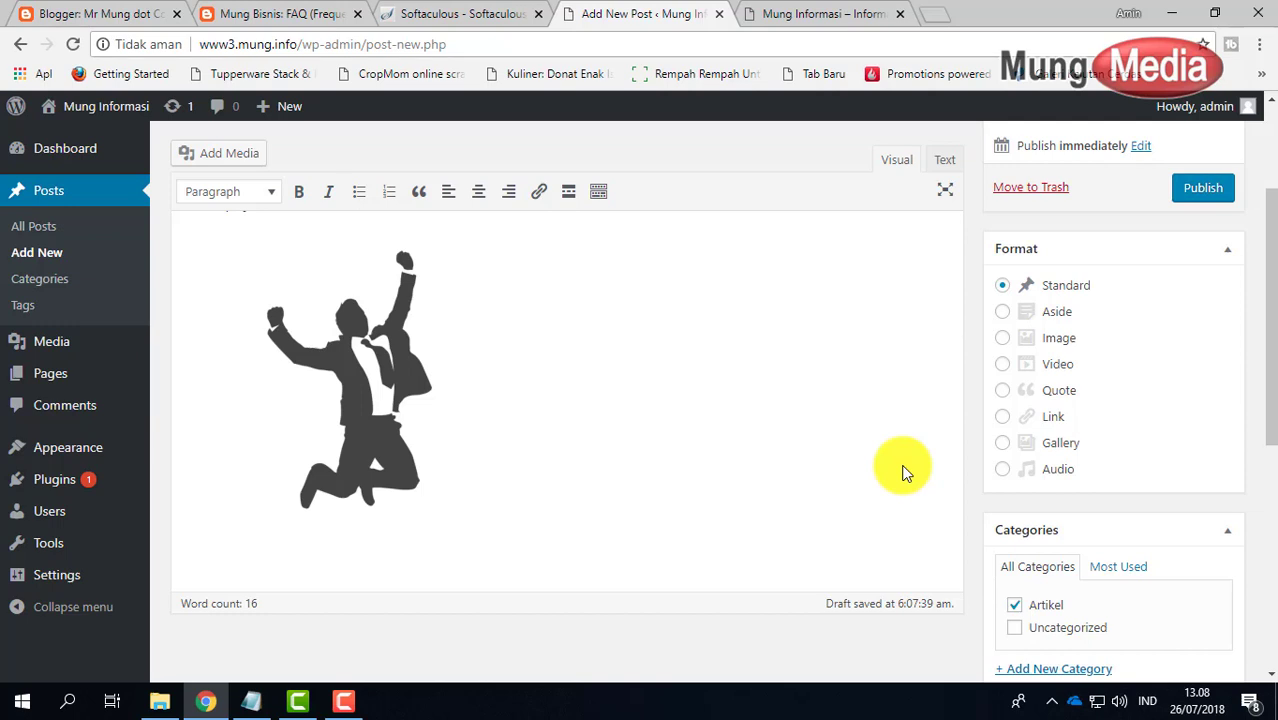
pyautogui.scroll(-2, 902, 472)
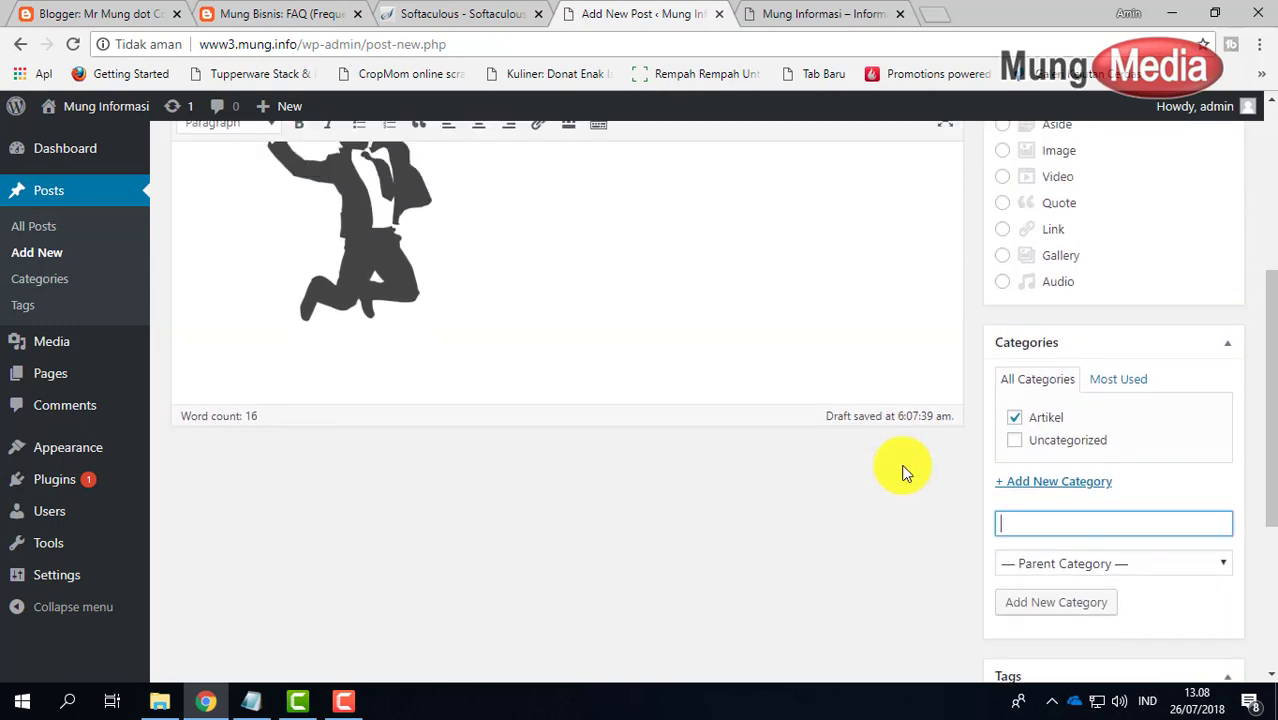
pyautogui.scroll(-1, 902, 472)
pyautogui.scroll(-1, 902, 472)
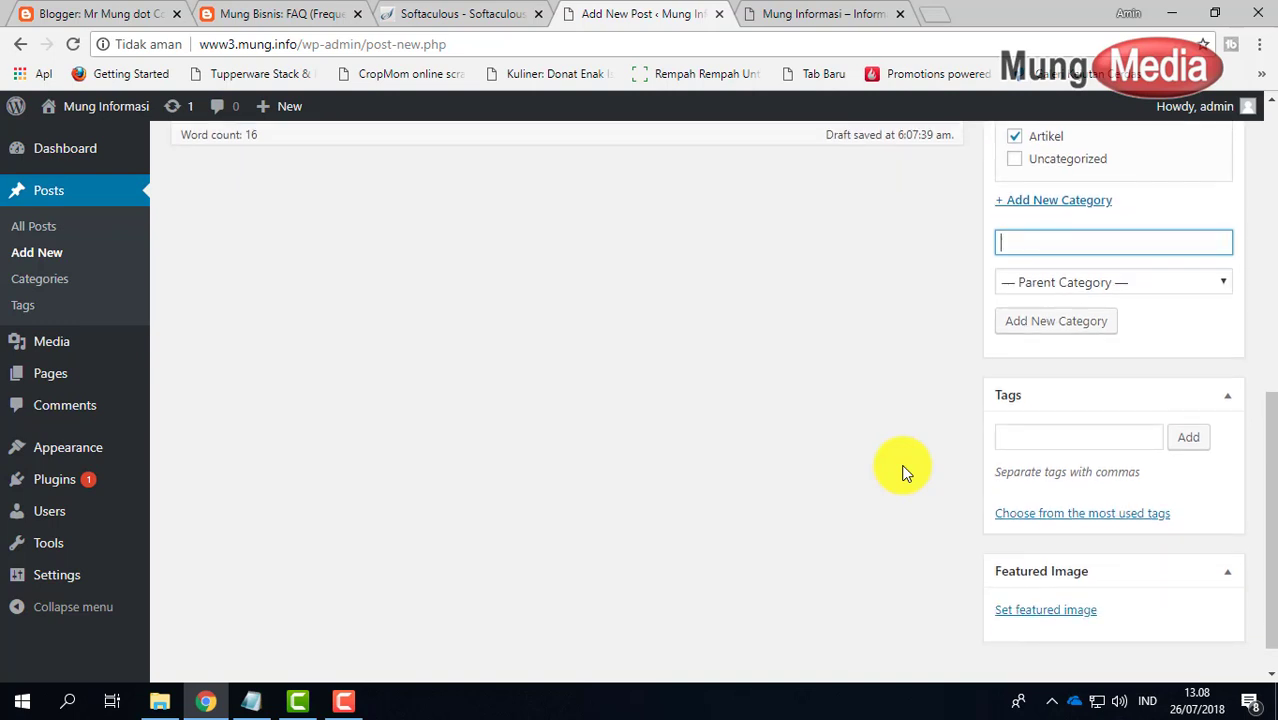
# - Set the businessman silhouette from the Media Library as featured image, then hit Publish
pyautogui.click(1062, 612)
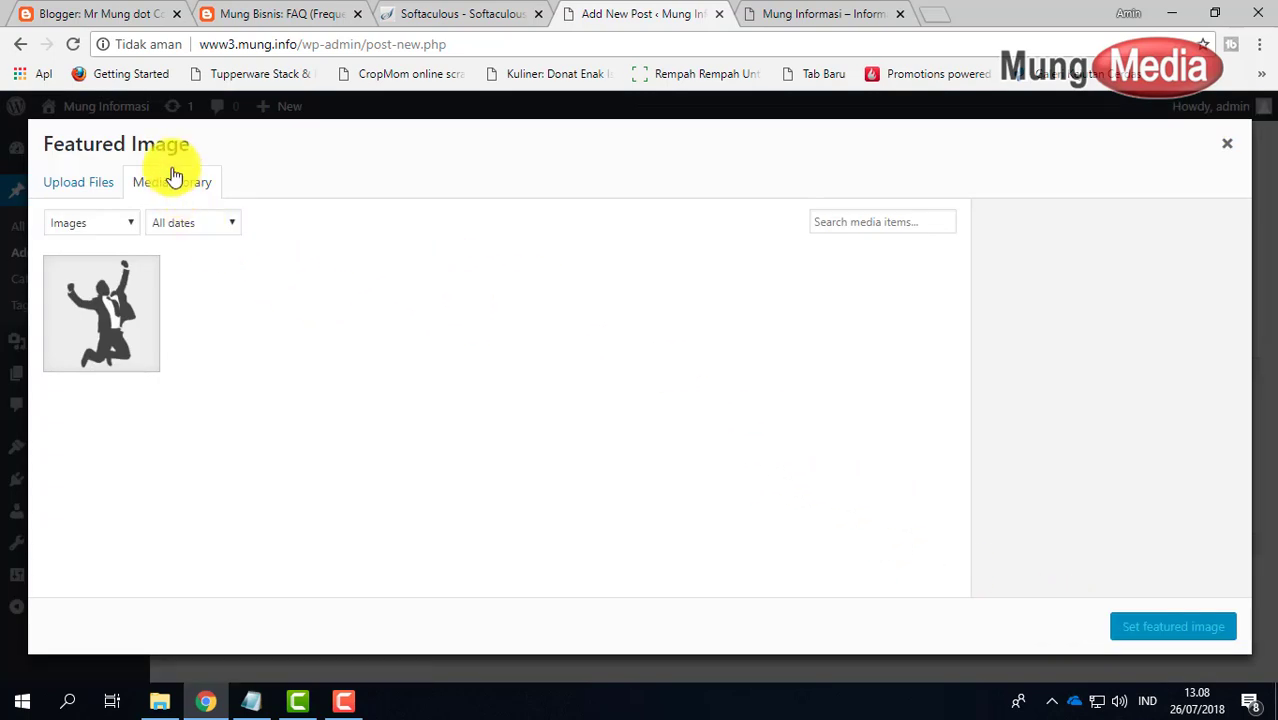
pyautogui.click(122, 308)
pyautogui.click(1135, 628)
pyautogui.scroll(6, 1130, 600)
pyautogui.scroll(1, 1077, 545)
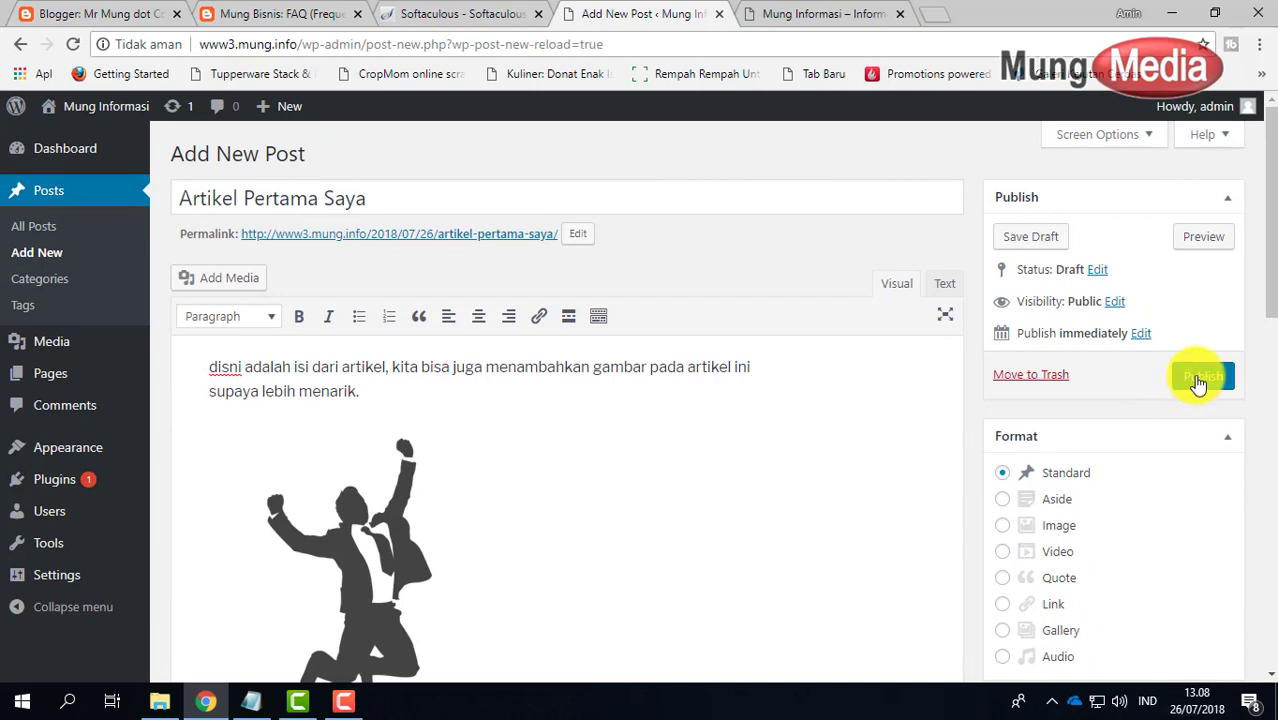
pyautogui.click(1199, 378)
# - Reload the live site to review Artikel Pertama Saya, then return to the Edit Post tab
pyautogui.click(787, 14)
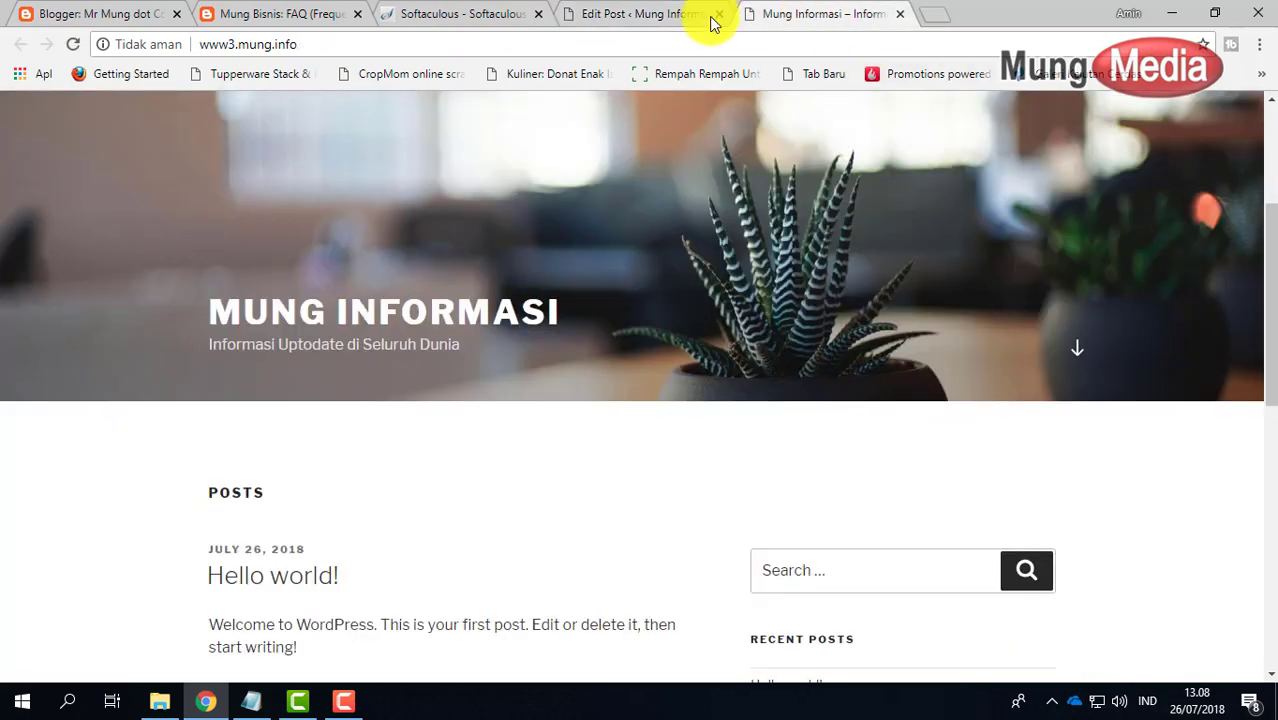
pyautogui.click(73, 44)
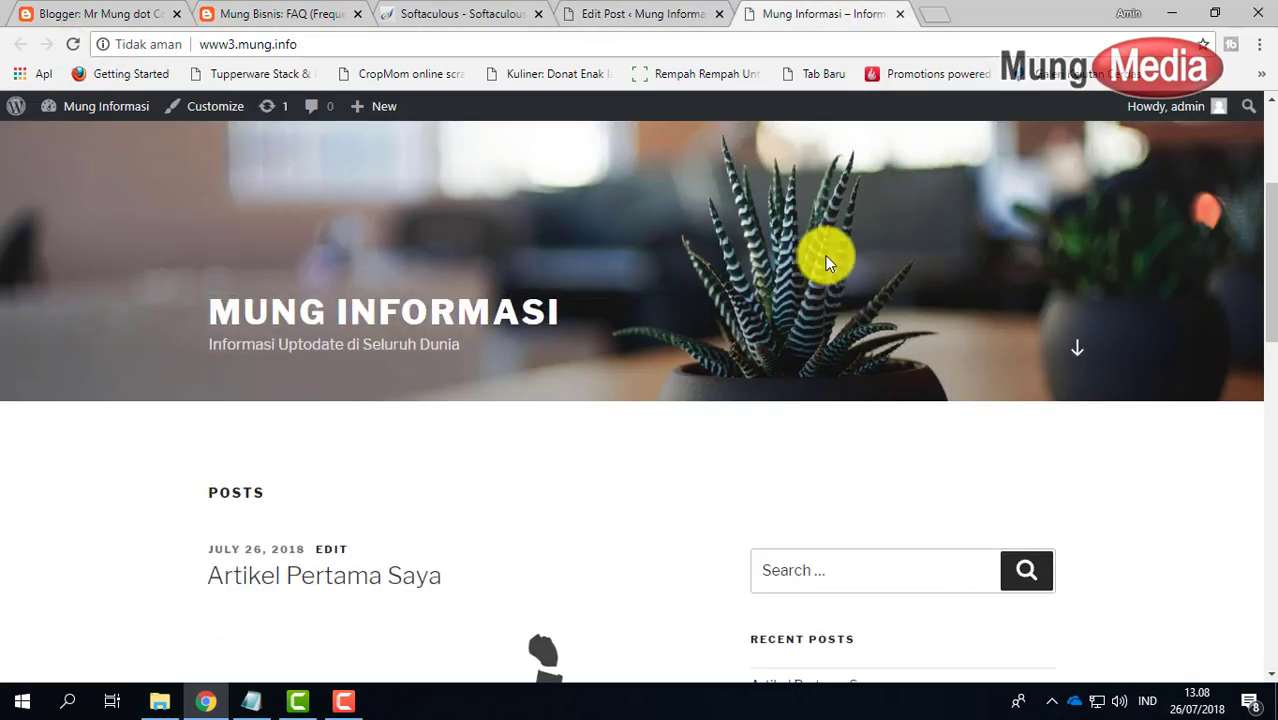
pyautogui.scroll(-8, 836, 260)
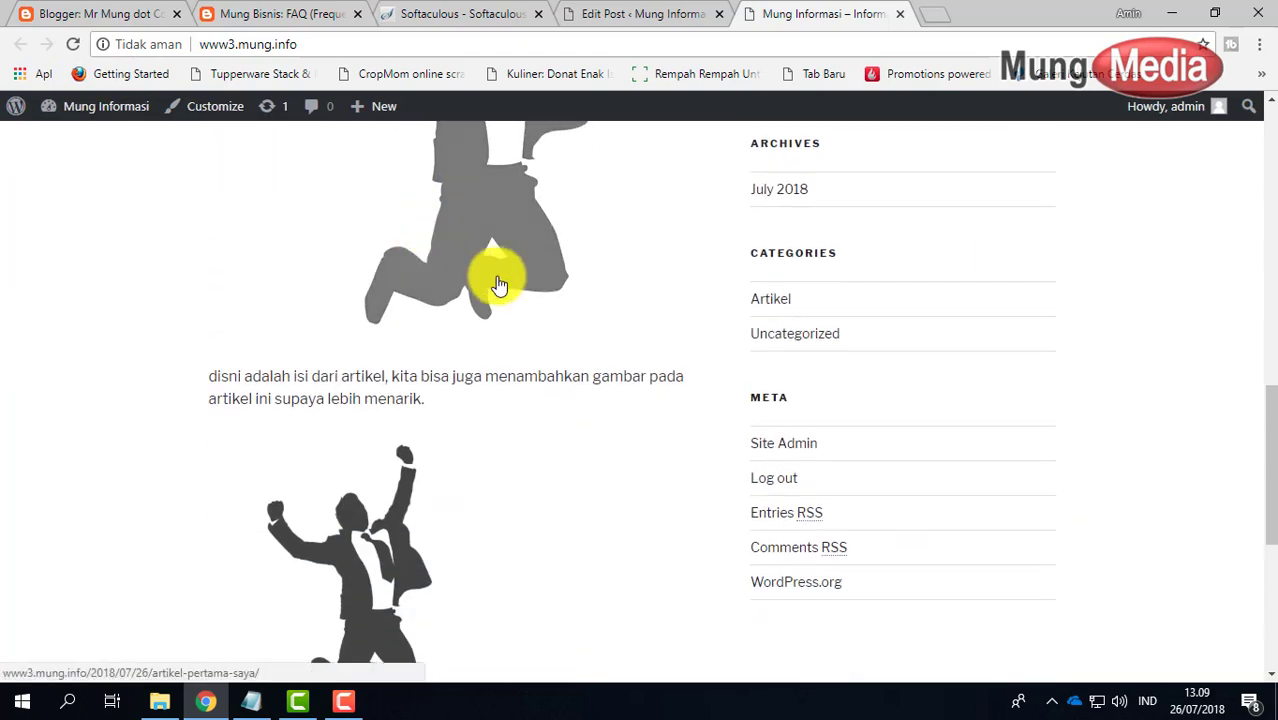
pyautogui.scroll(6, 566, 329)
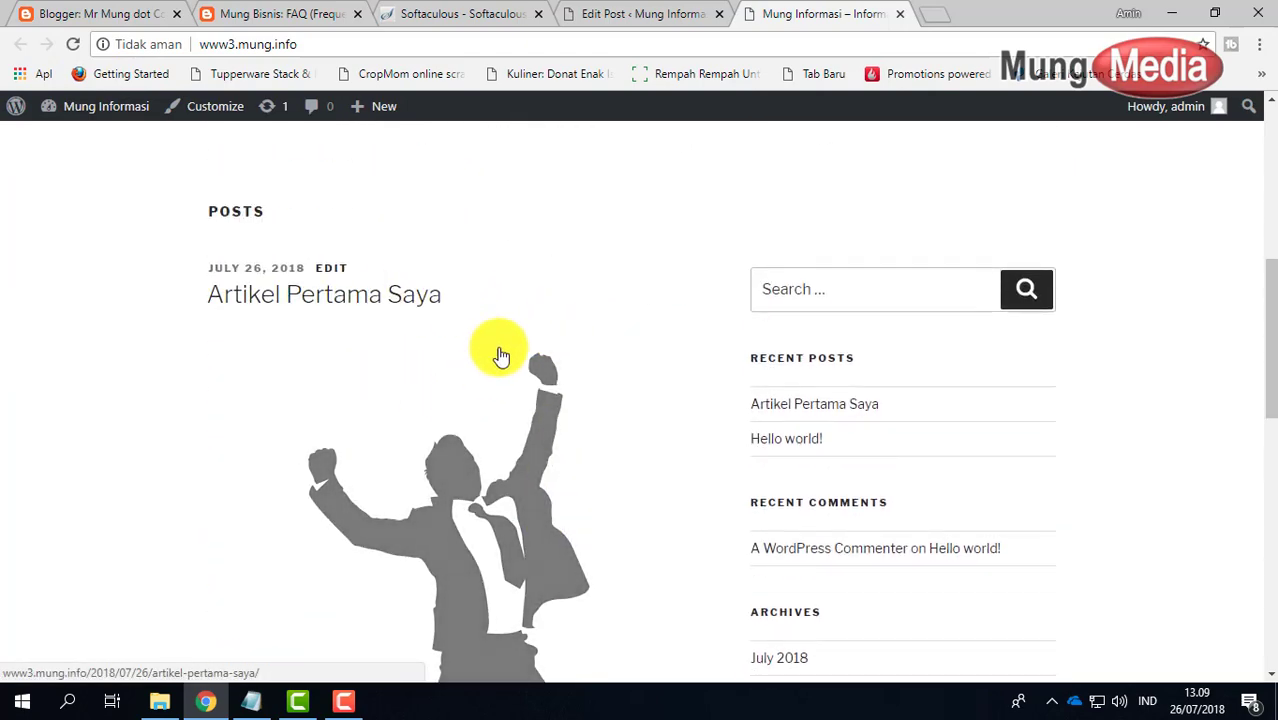
pyautogui.scroll(-3, 540, 320)
pyautogui.scroll(-2, 528, 251)
pyautogui.scroll(-1, 507, 263)
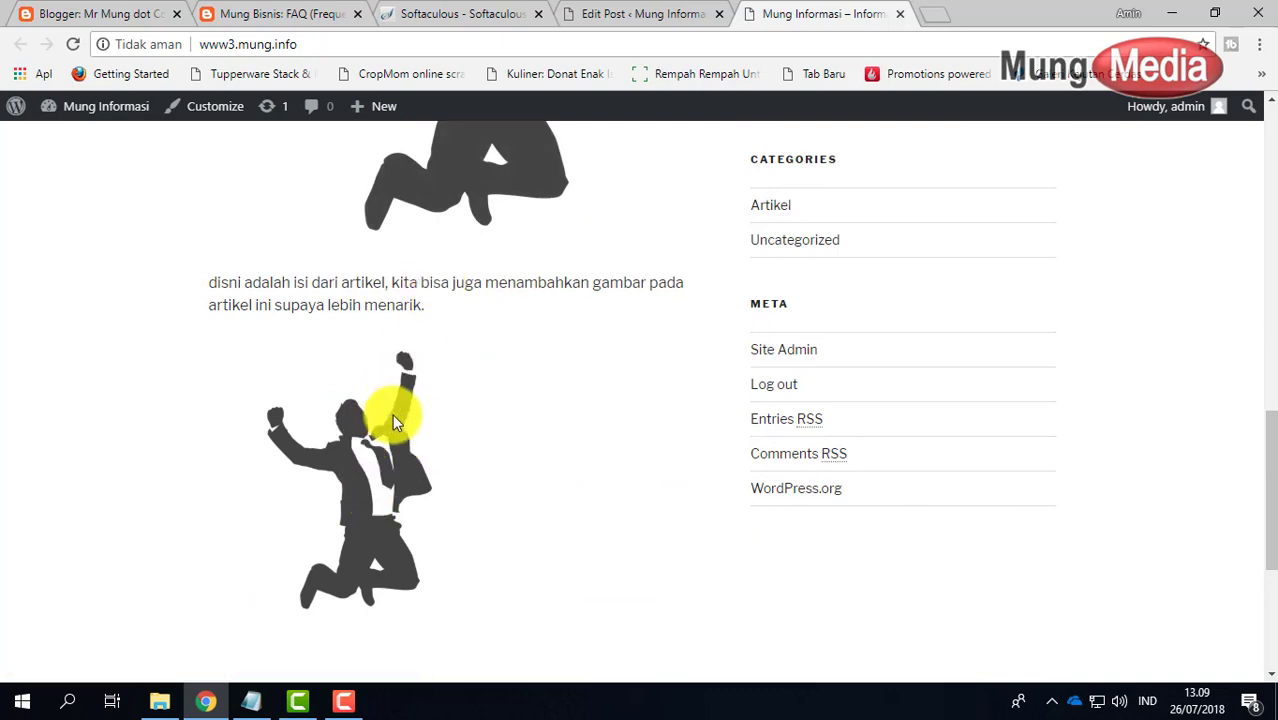
pyautogui.click(679, 13)
# - Delete the jumping-man image below the opening paragraph of the post
pyautogui.scroll(-3, 540, 400)
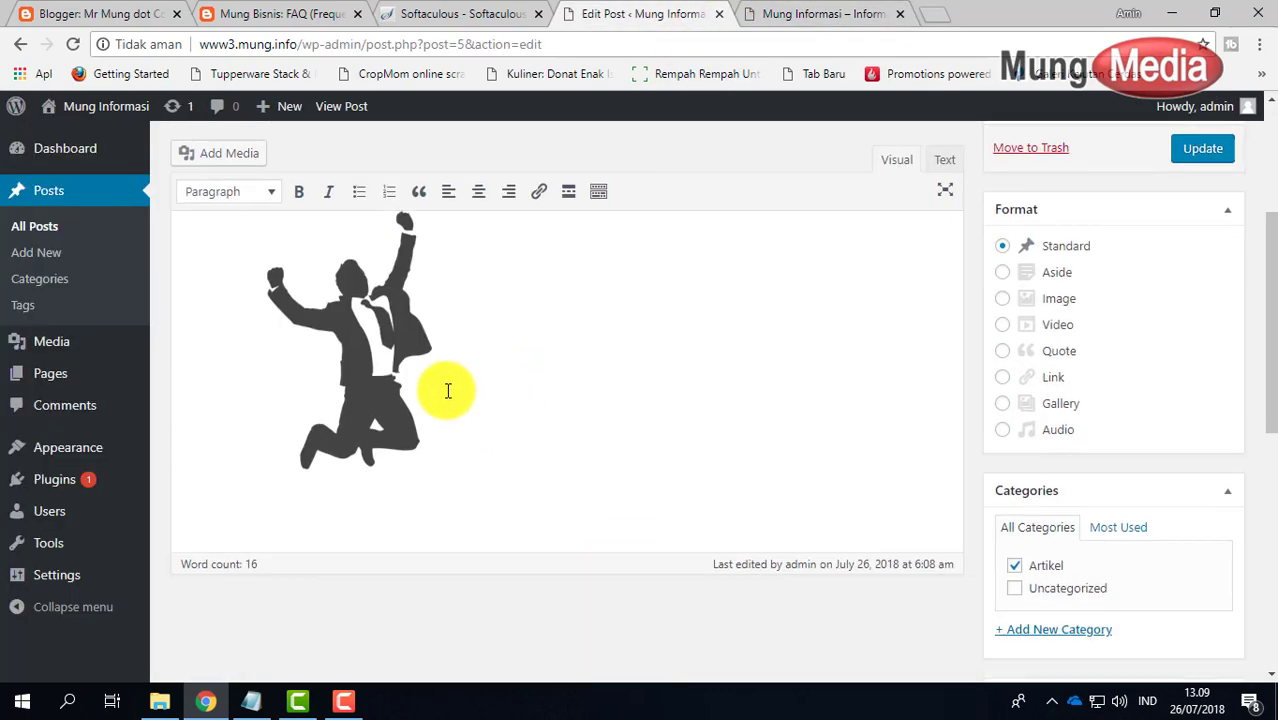
pyautogui.click(392, 319)
pyautogui.press('Delete')
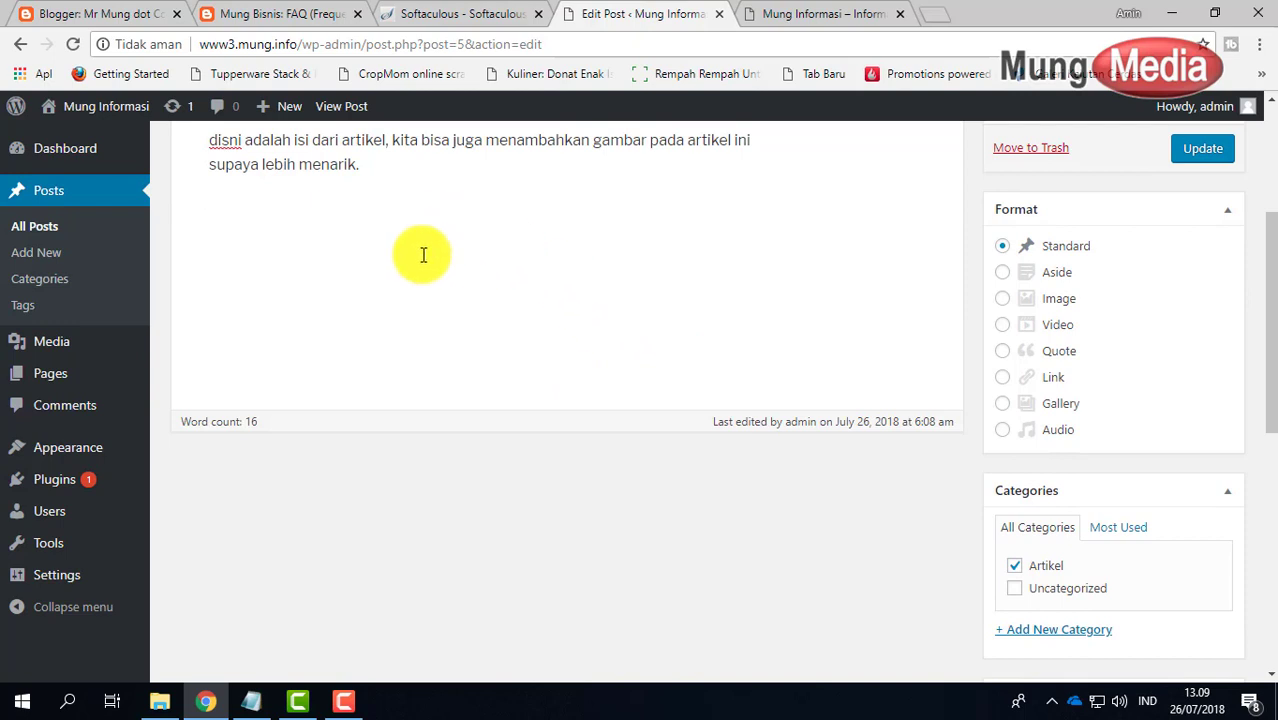
pyautogui.scroll(2, 422, 254)
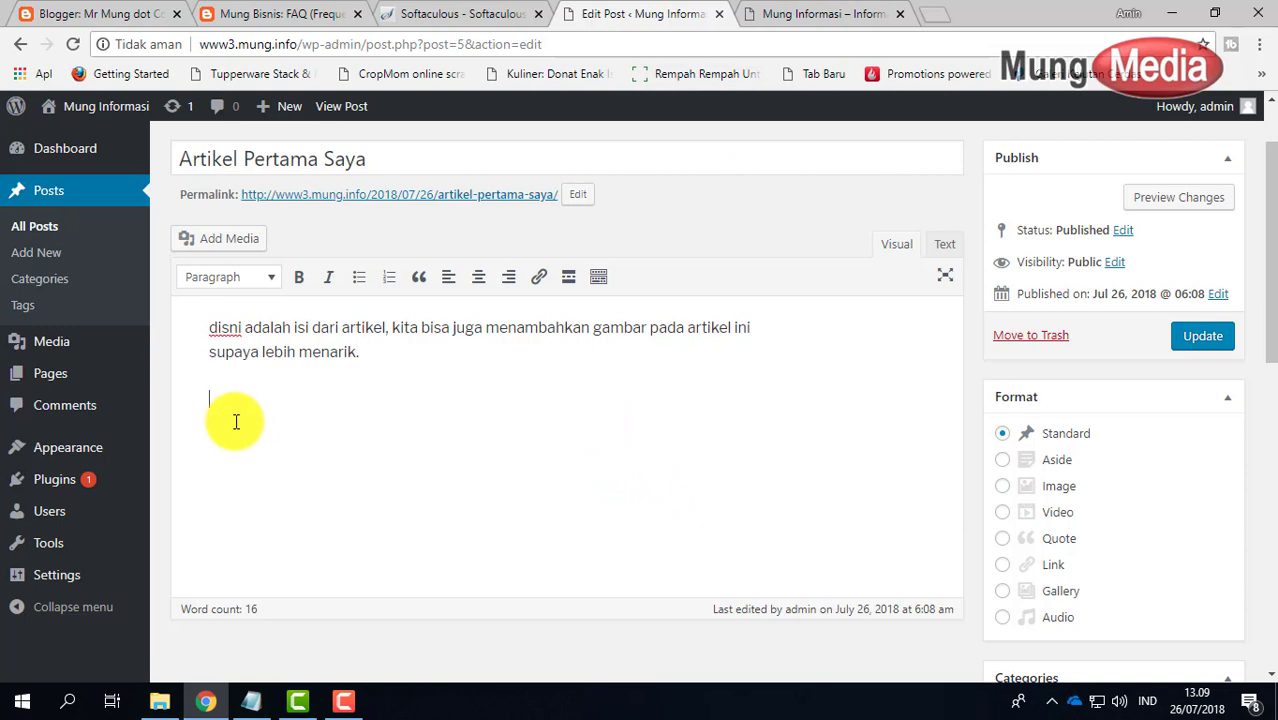
pyautogui.moveTo(113, 463)
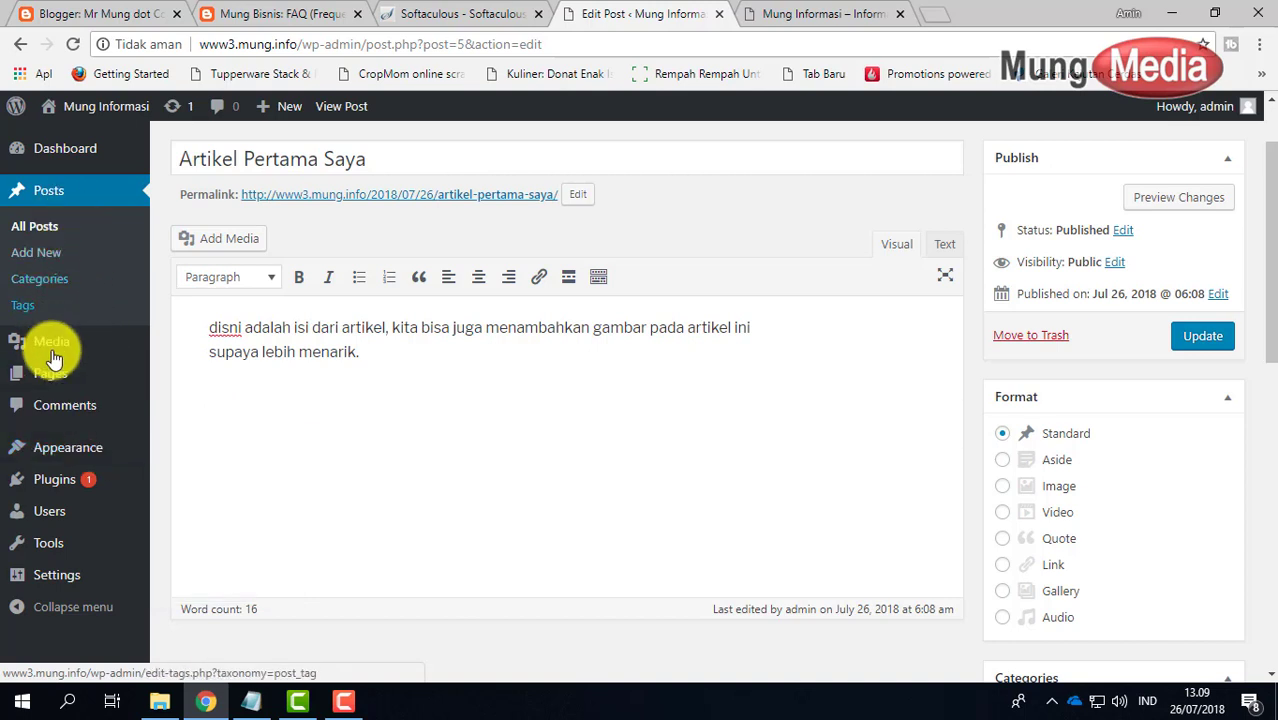
# - From Appearance > Themes, add the popular Ashe theme, install it and activate it
pyautogui.click(173, 452)
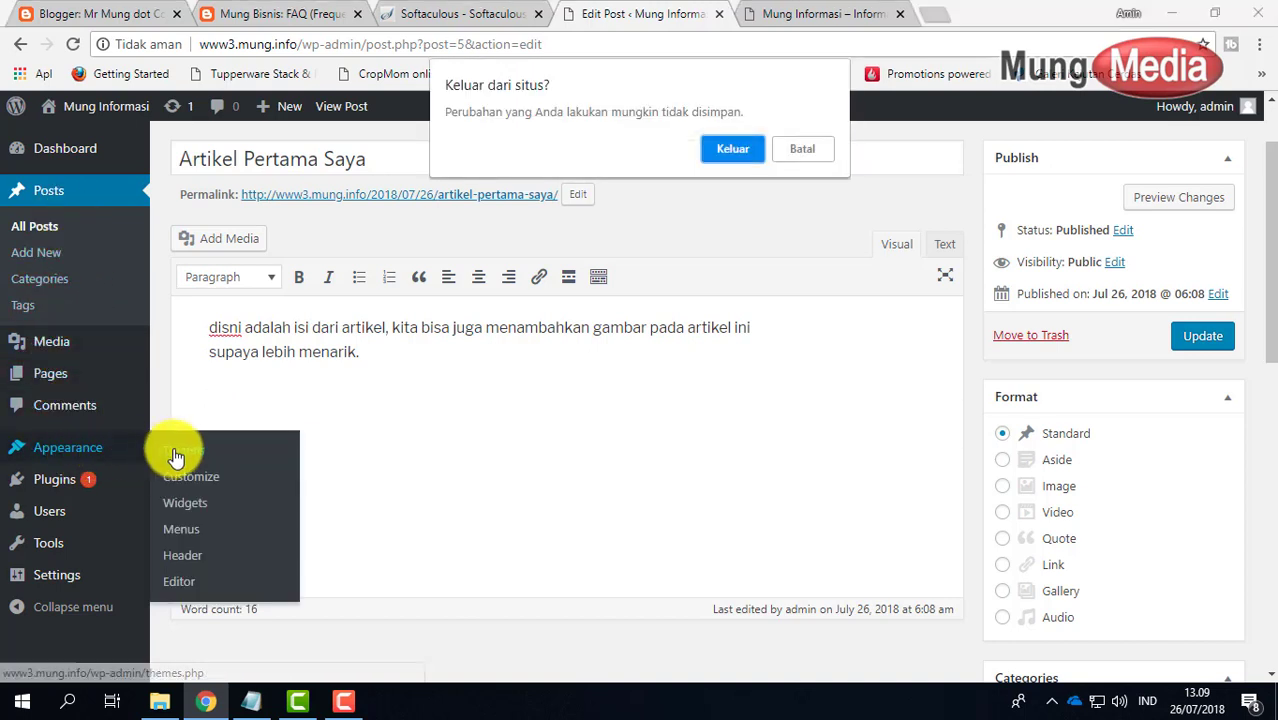
pyautogui.click(740, 148)
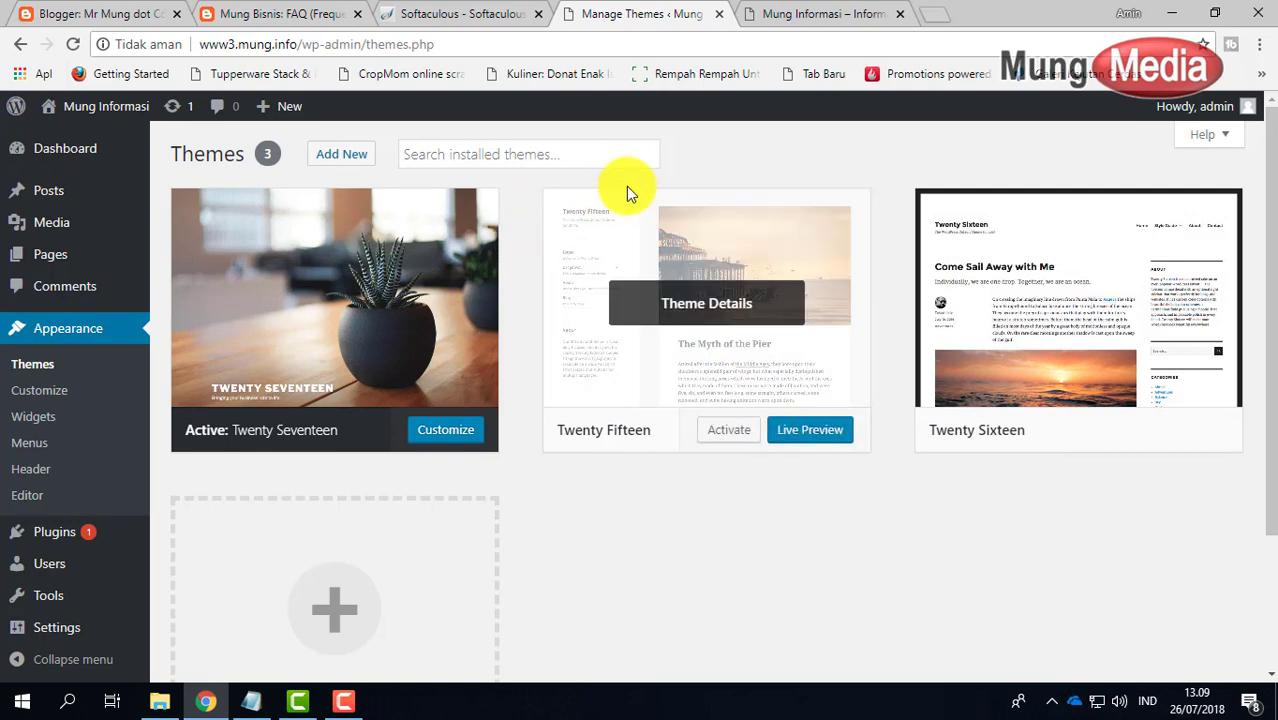
pyautogui.click(349, 162)
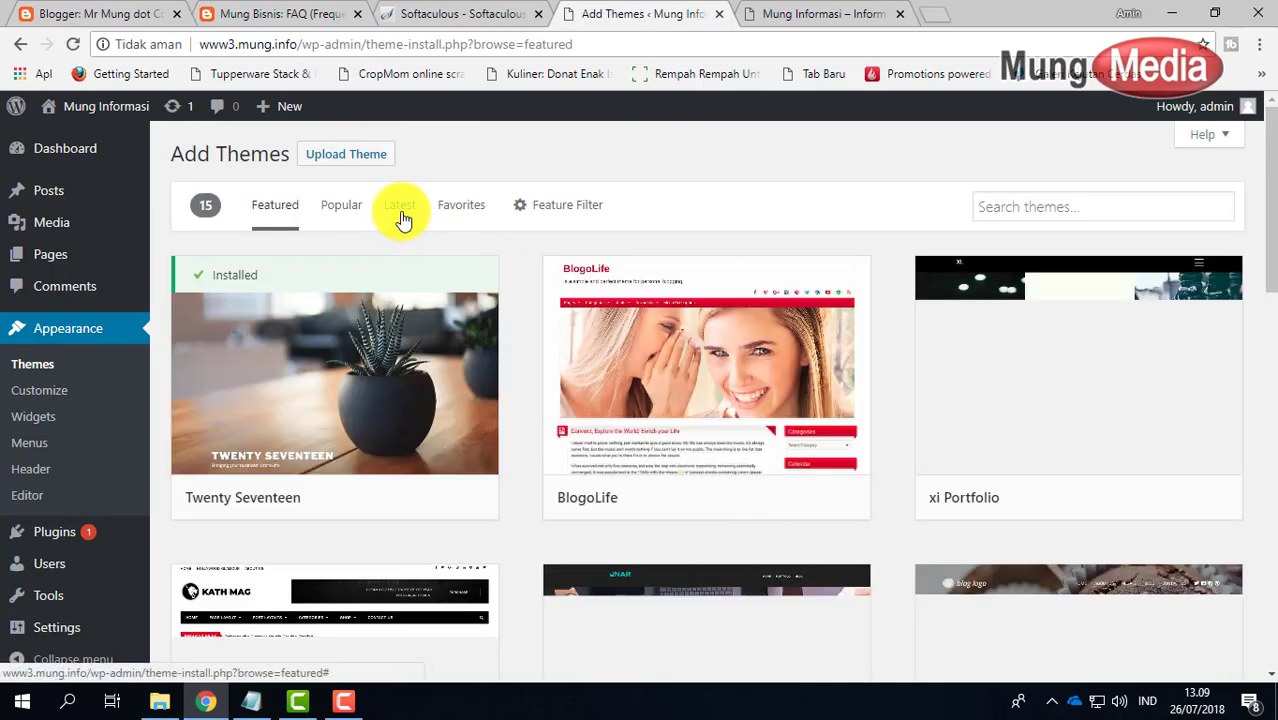
pyautogui.moveTo(577, 263)
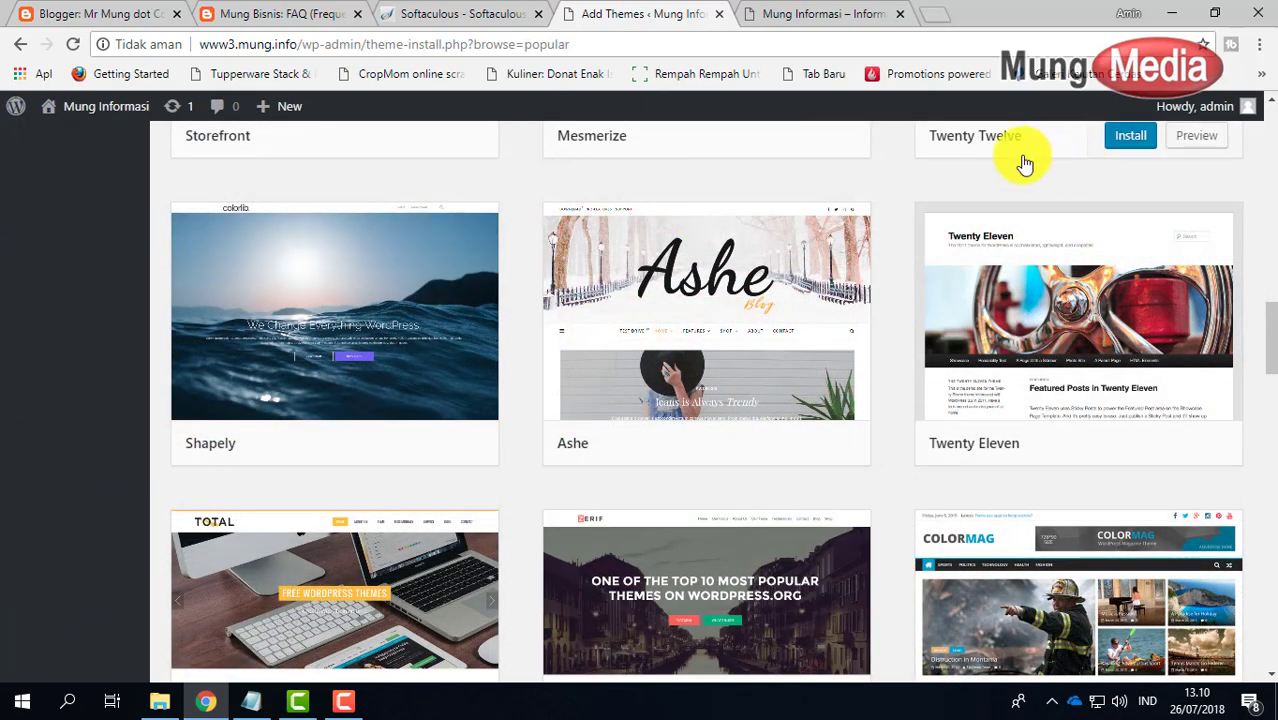
pyautogui.moveTo(719, 331)
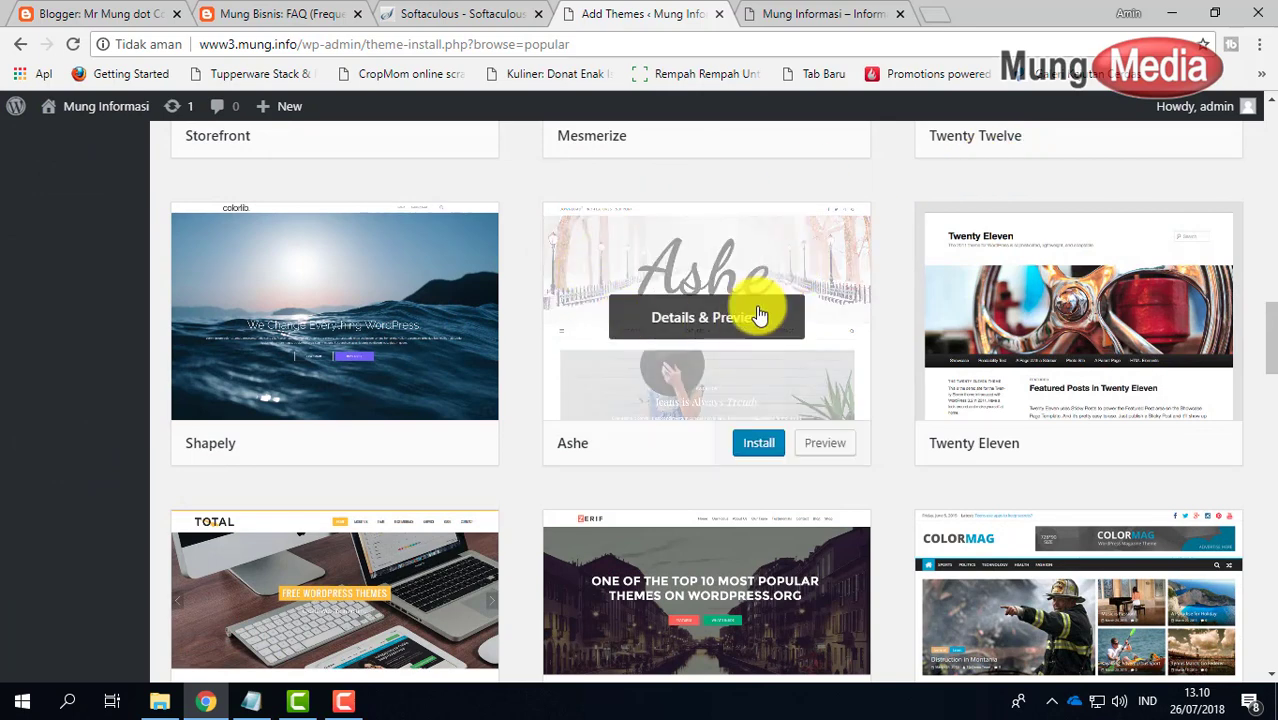
pyautogui.click(757, 450)
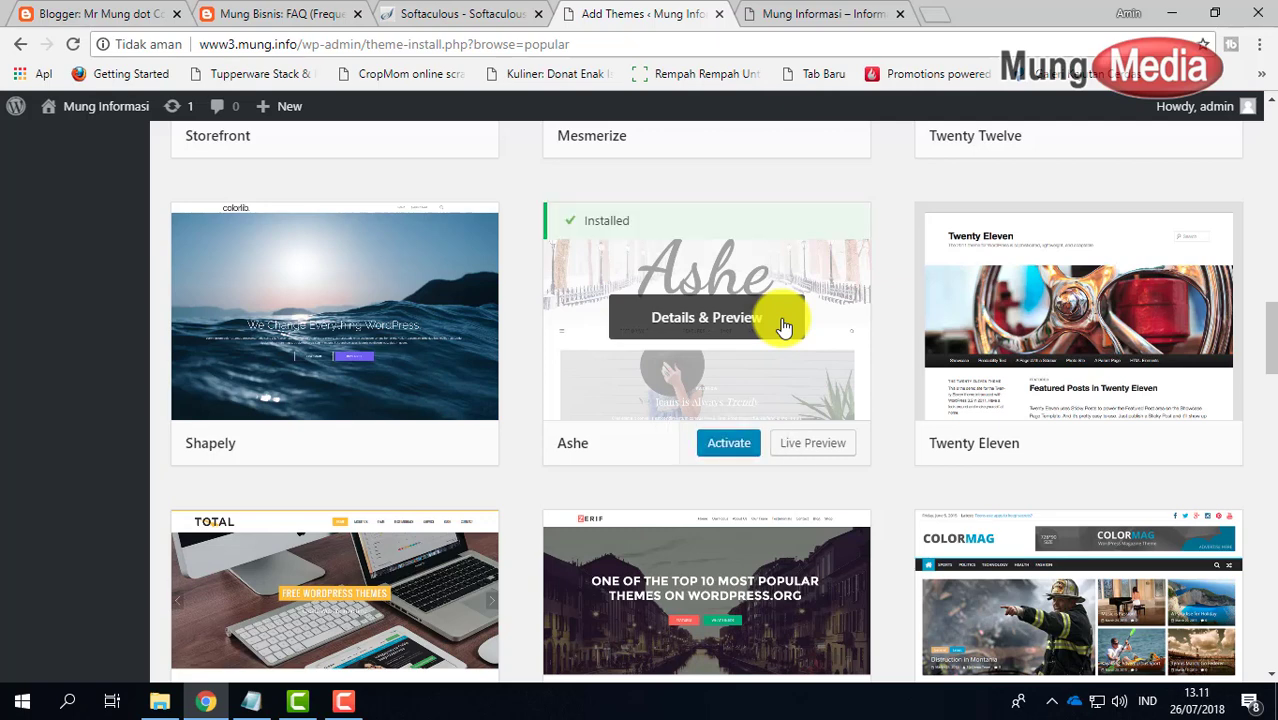
pyautogui.click(727, 447)
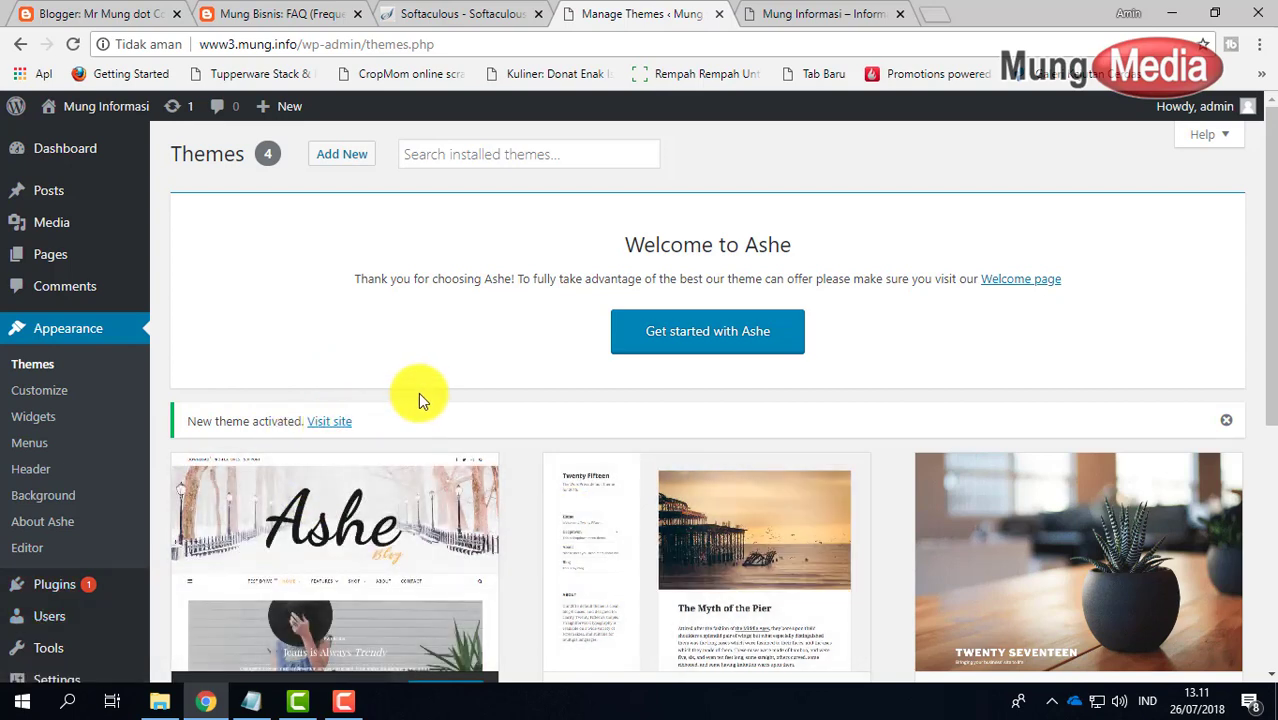
# - From Ashe's getting-started page, install the demo import plugin and import the demo data
pyautogui.click(668, 342)
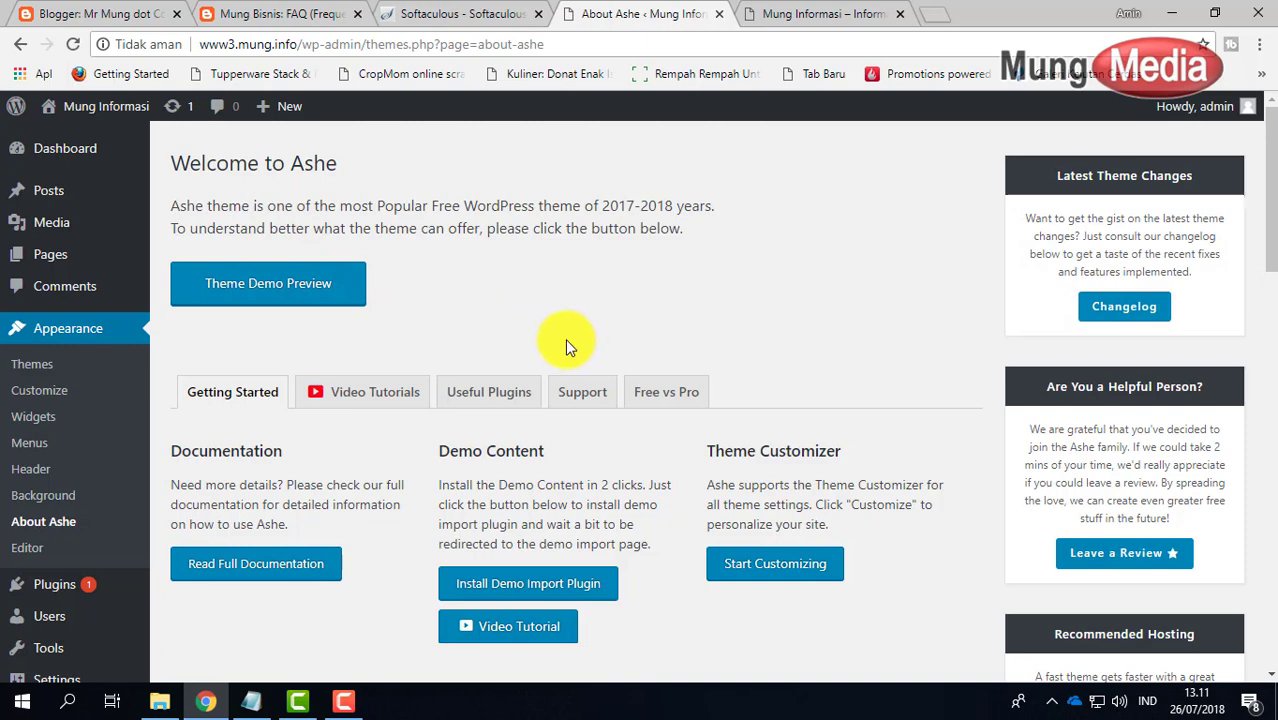
pyautogui.scroll(-2, 493, 400)
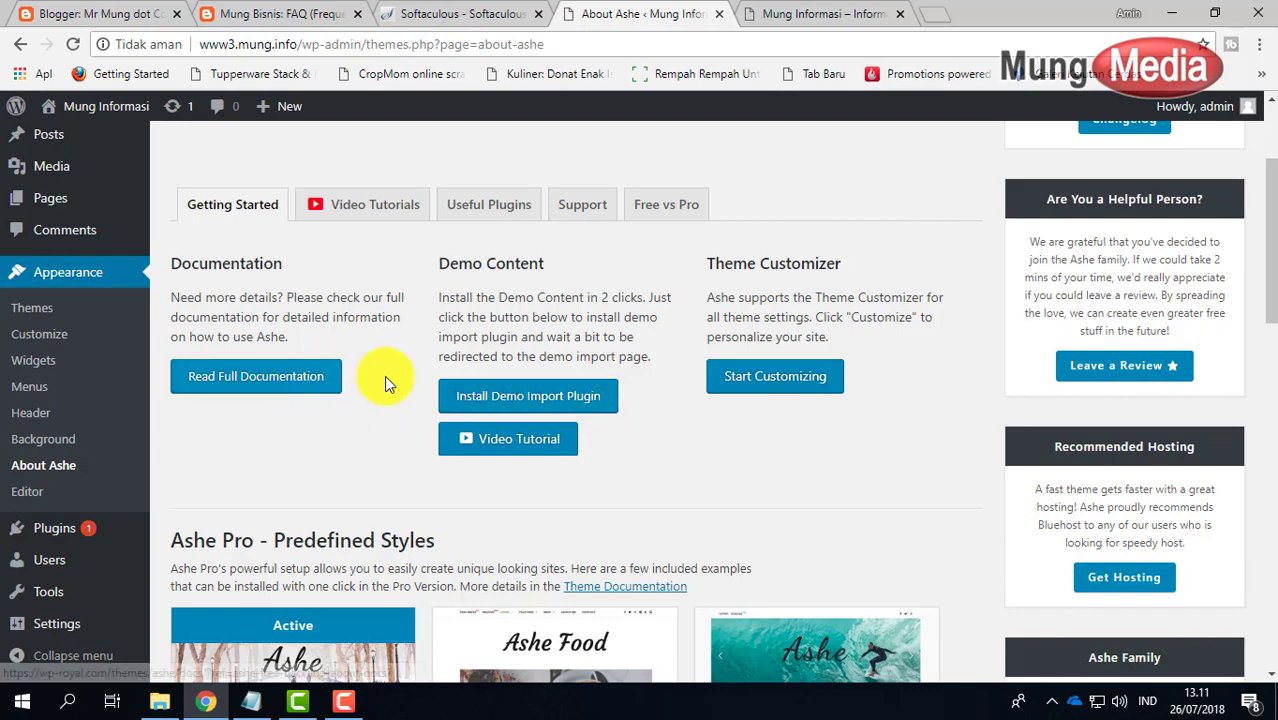
pyautogui.scroll(-2, 580, 418)
pyautogui.click(556, 300)
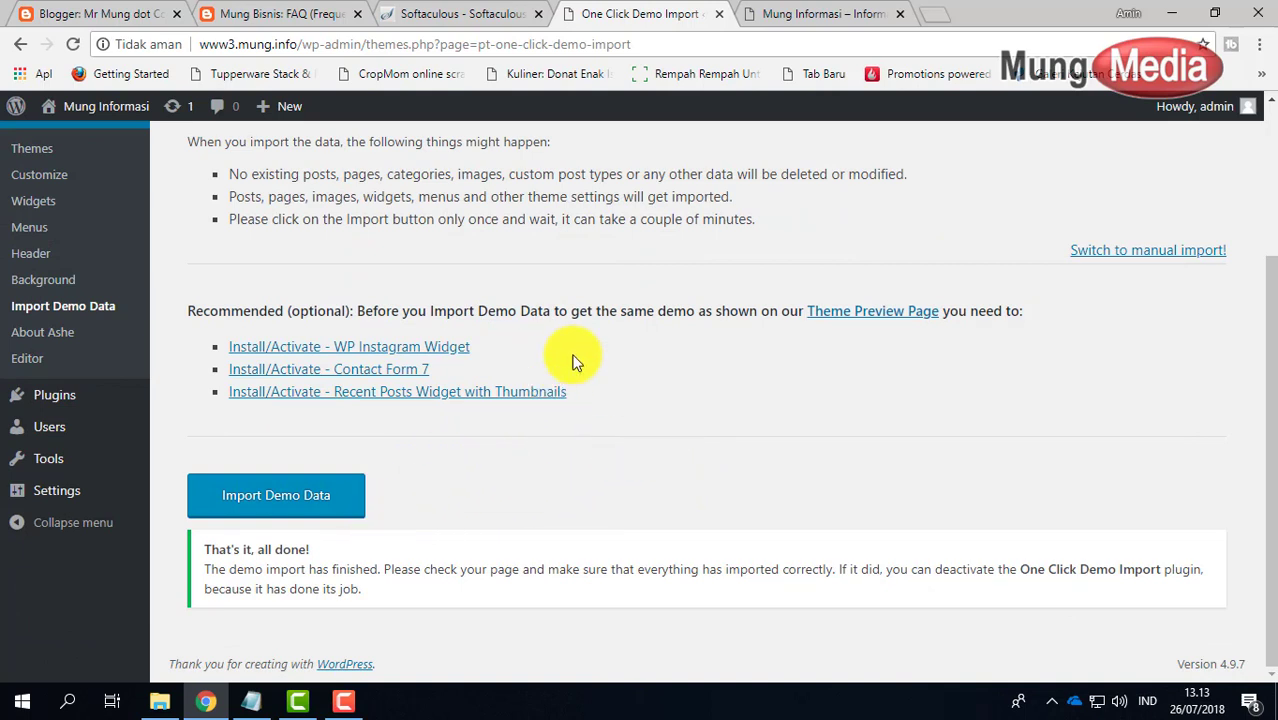
pyautogui.click(786, 14)
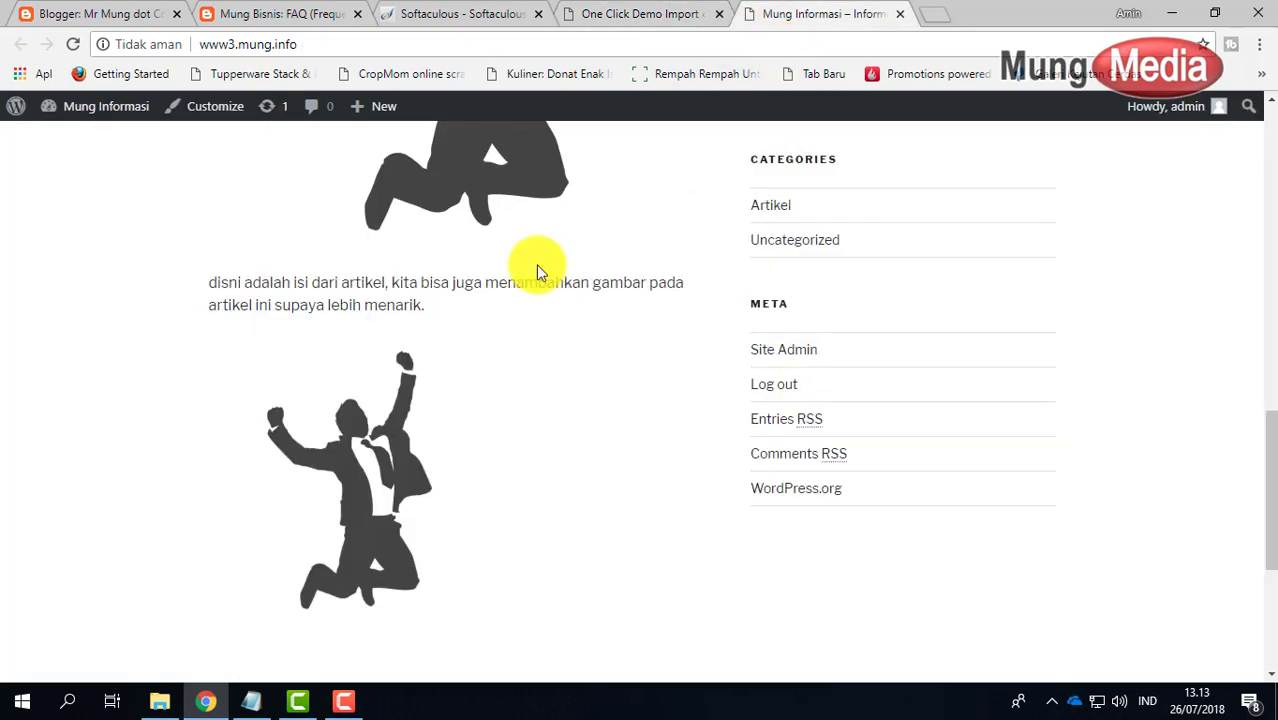
# - Reload the live site and review the Ashe demo slider, promo boxes and sidebar widgets
pyautogui.click(74, 45)
pyautogui.scroll(8, 620, 550)
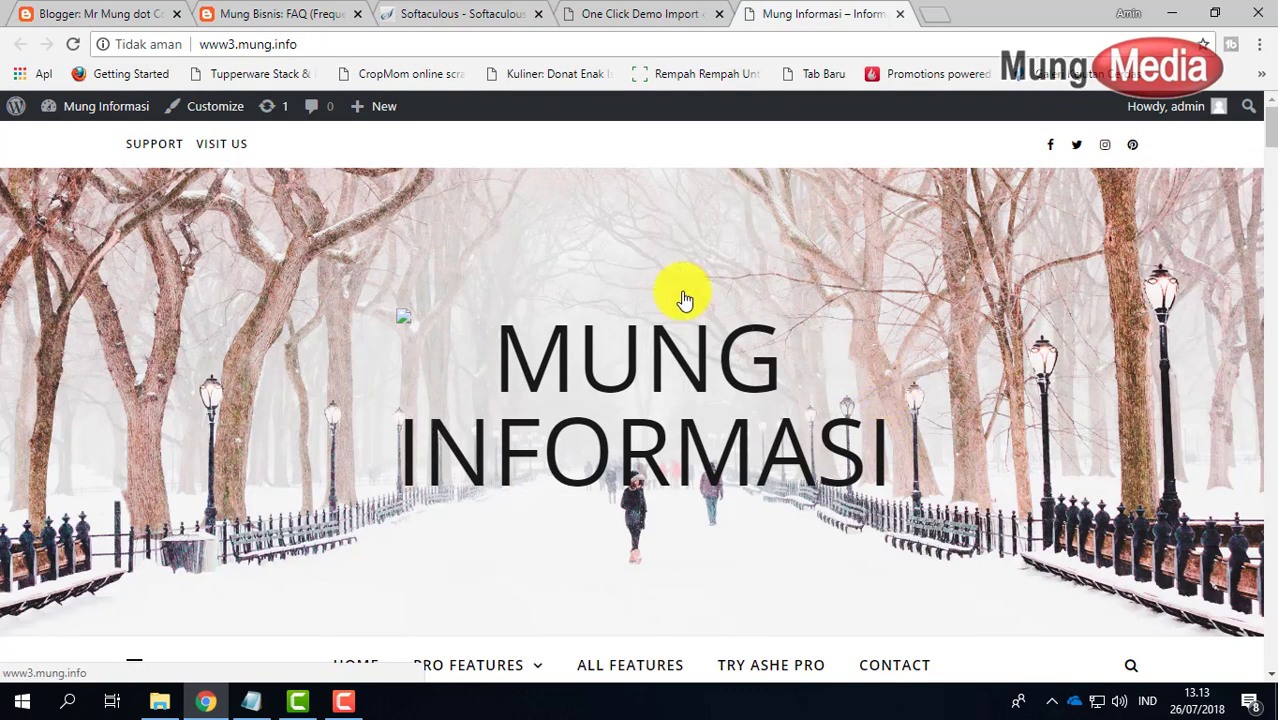
pyautogui.scroll(-3, 684, 300)
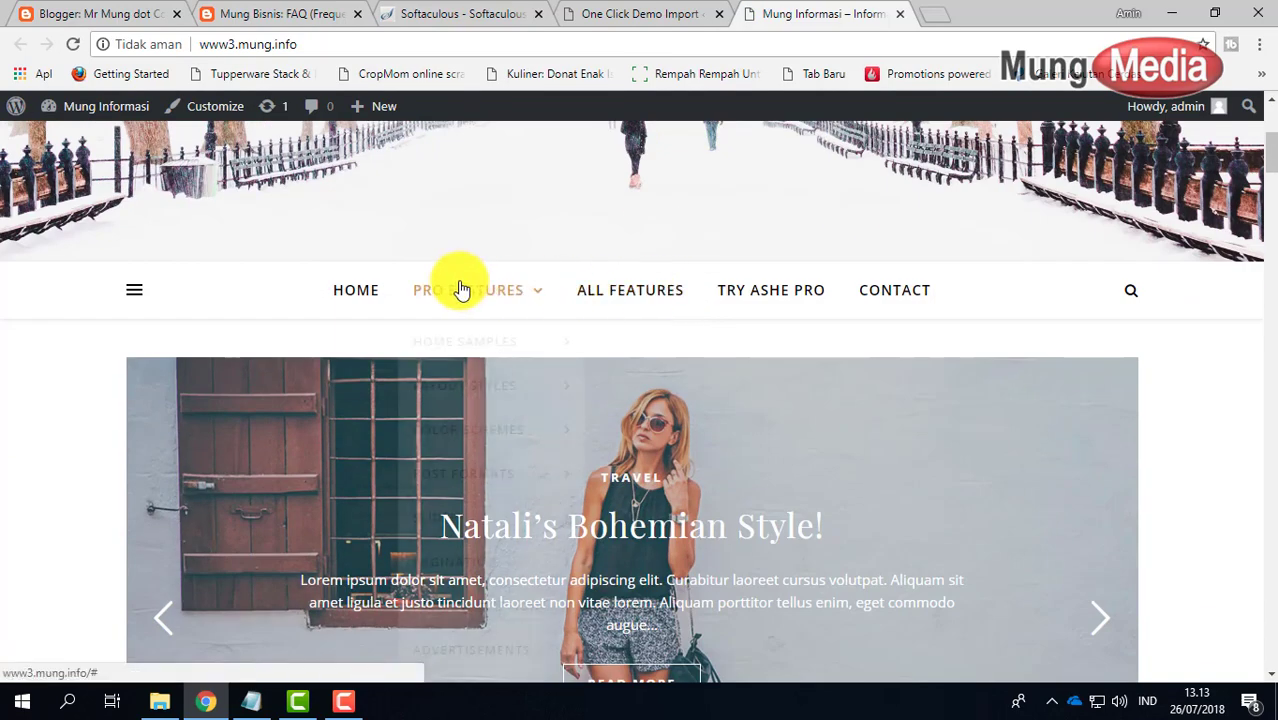
pyautogui.scroll(-3, 826, 286)
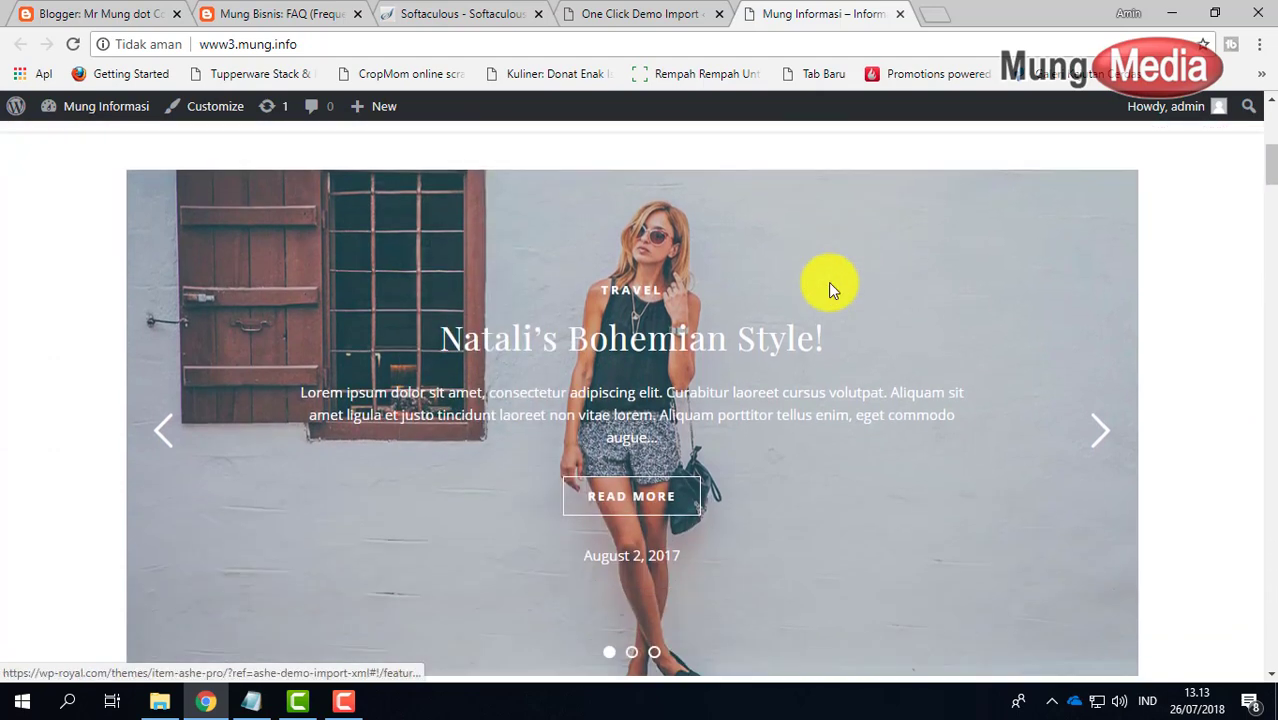
pyautogui.scroll(-4, 1116, 432)
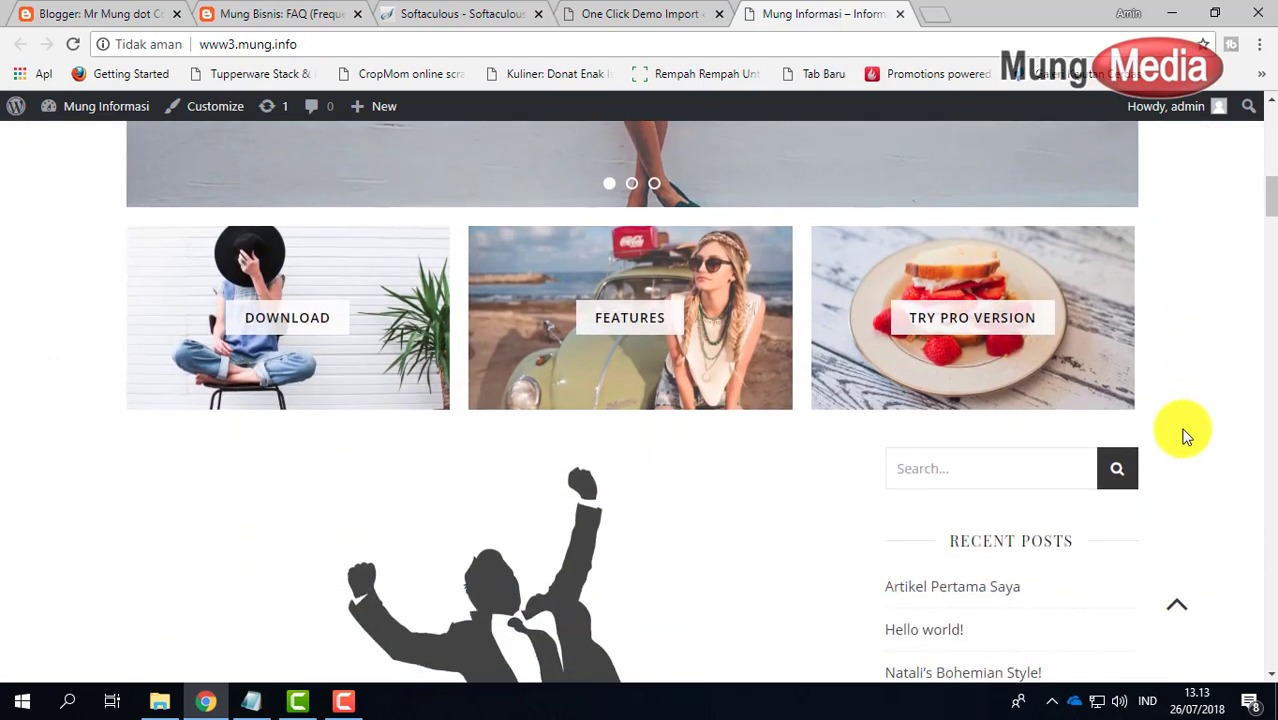
pyautogui.scroll(-6, 1183, 435)
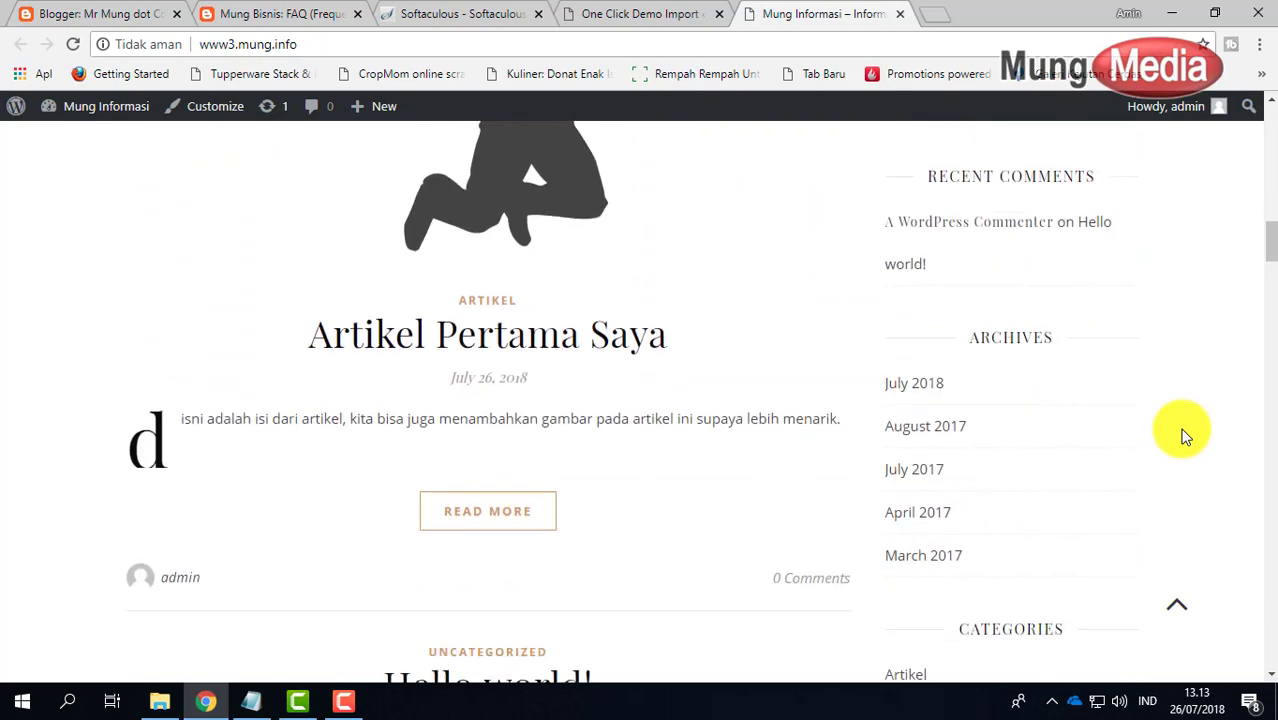
pyautogui.scroll(4, 783, 303)
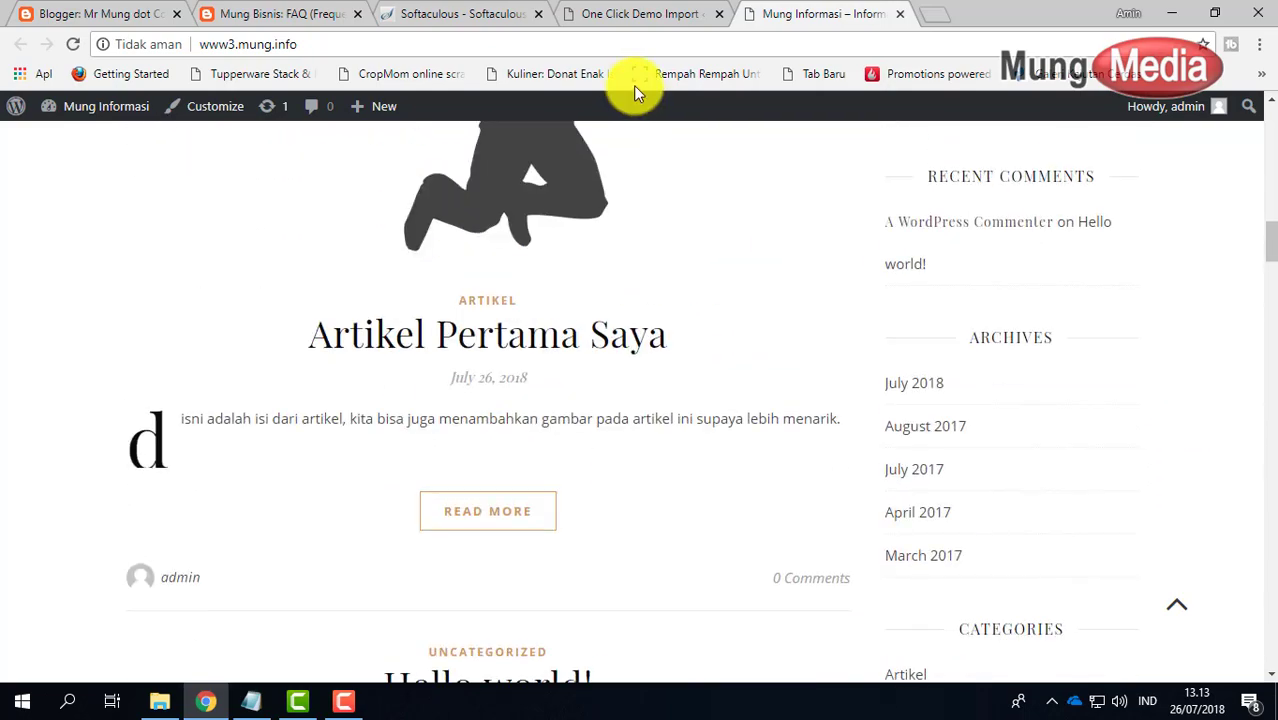
pyautogui.scroll(10, 707, 305)
pyautogui.scroll(6, 703, 296)
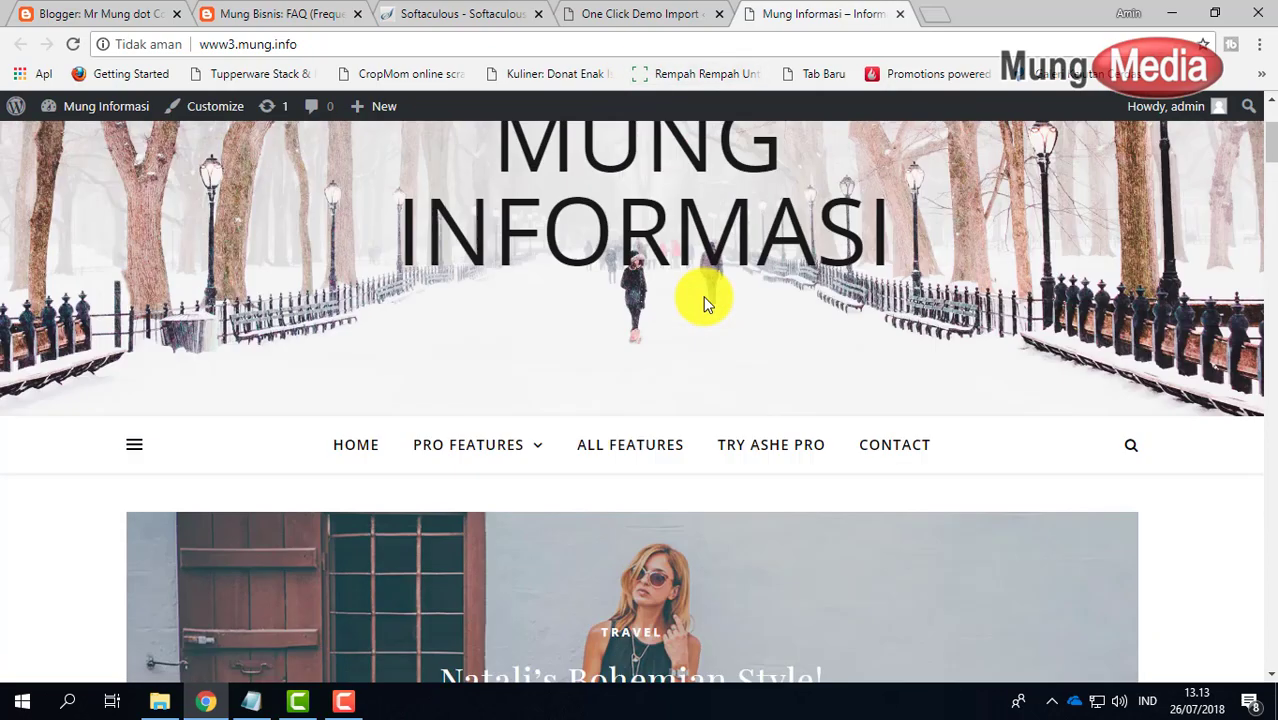